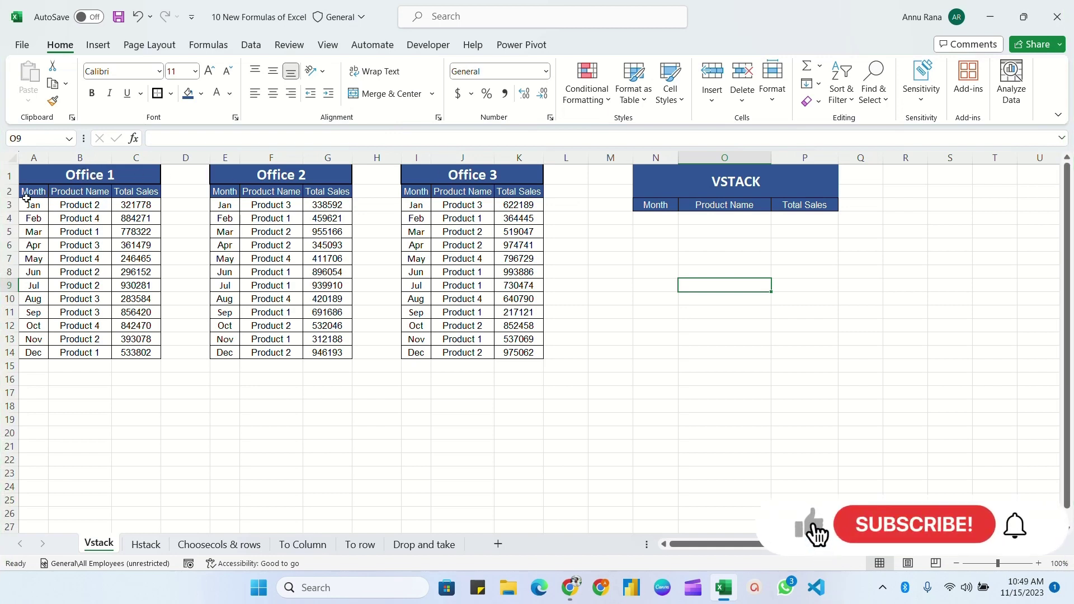
left_click_drag(33, 205, 144, 351)
left_click_drag(224, 205, 330, 354)
left_click_drag(416, 204, 516, 350)
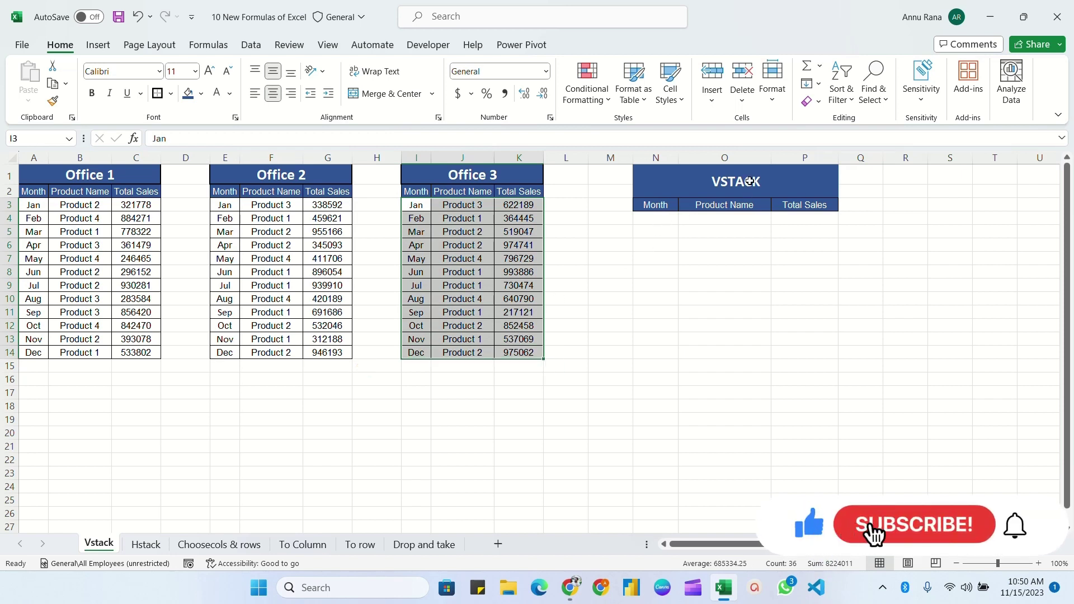
Step: Start a VSTACK formula in cell N4 with the Office 1 data as absolute range $A$3:$C$14
left_click(669, 219)
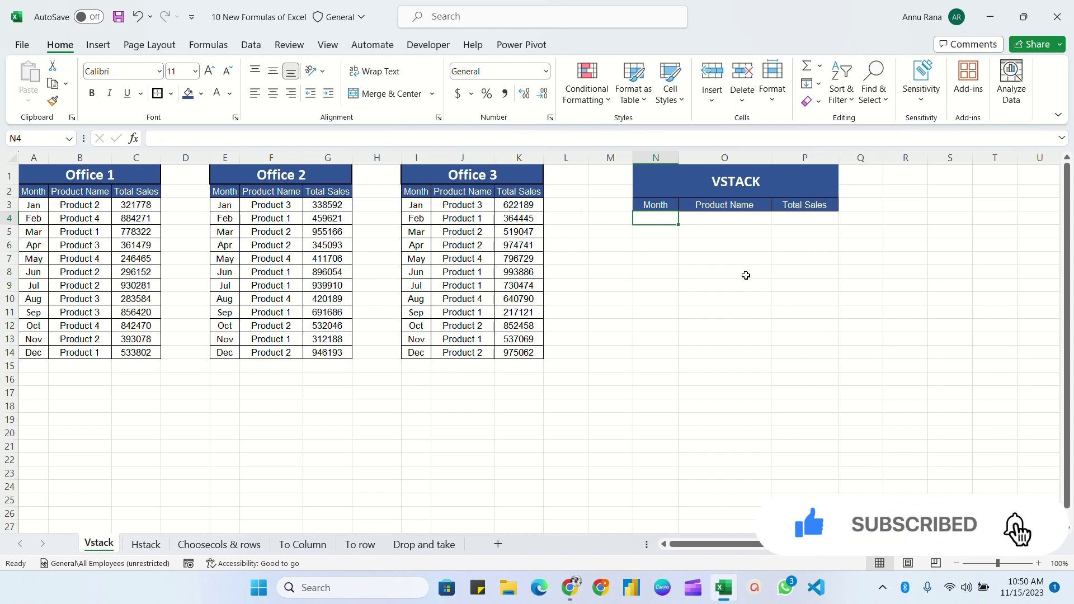
type("=")
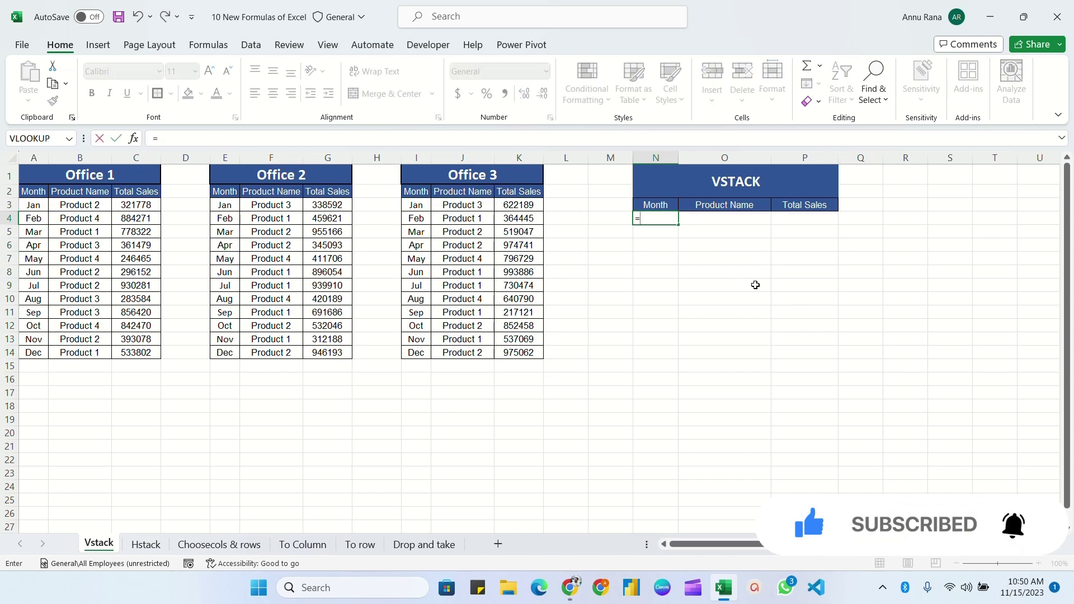
type("vsta")
key("Tab")
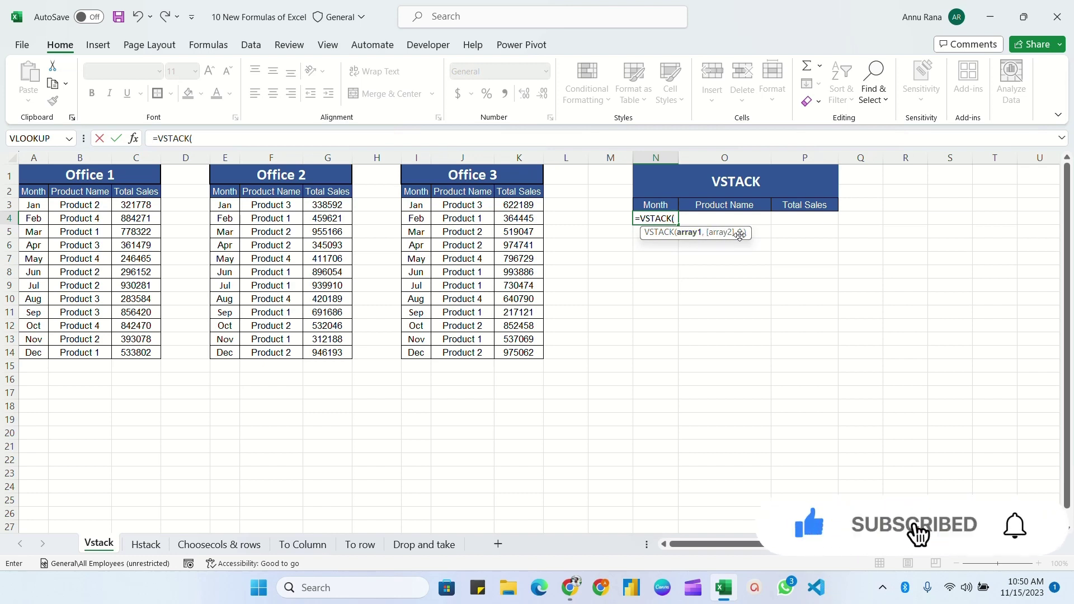
left_click_drag(33, 206, 141, 354)
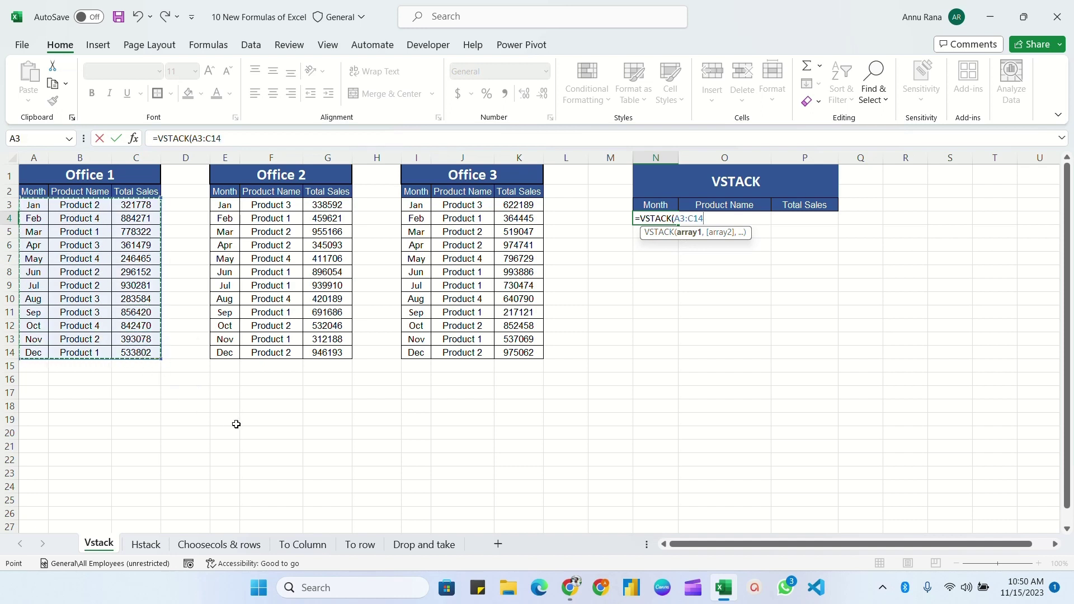
key("F4")
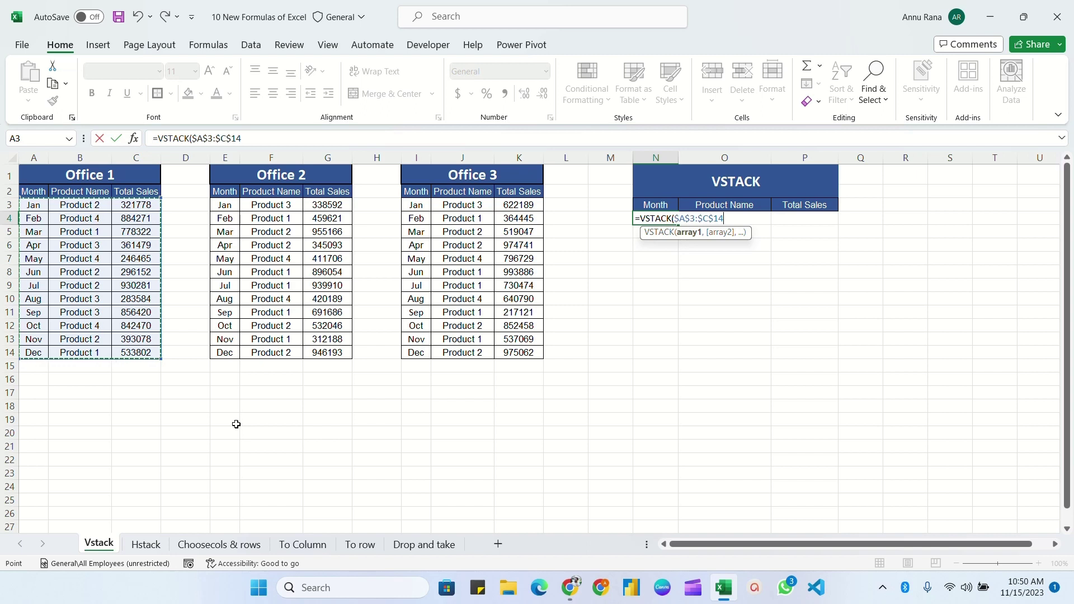
type(",")
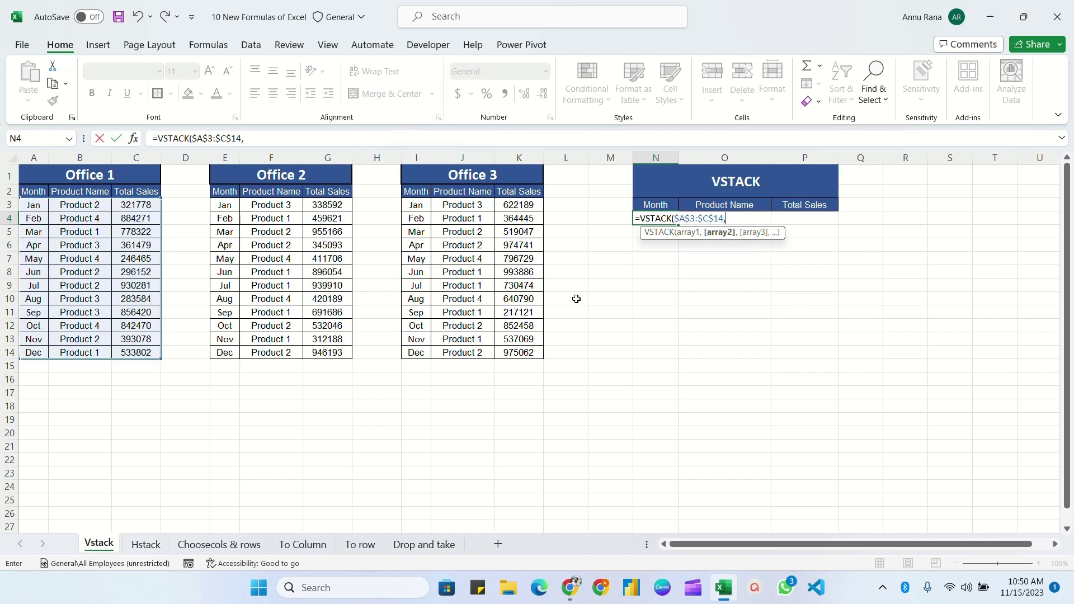
Step: Add the Office 2 range $E$3:$G$14 and Office 3 range $I$3:$K$14 to the VSTACK formula and complete it
left_click_drag(224, 207, 339, 351)
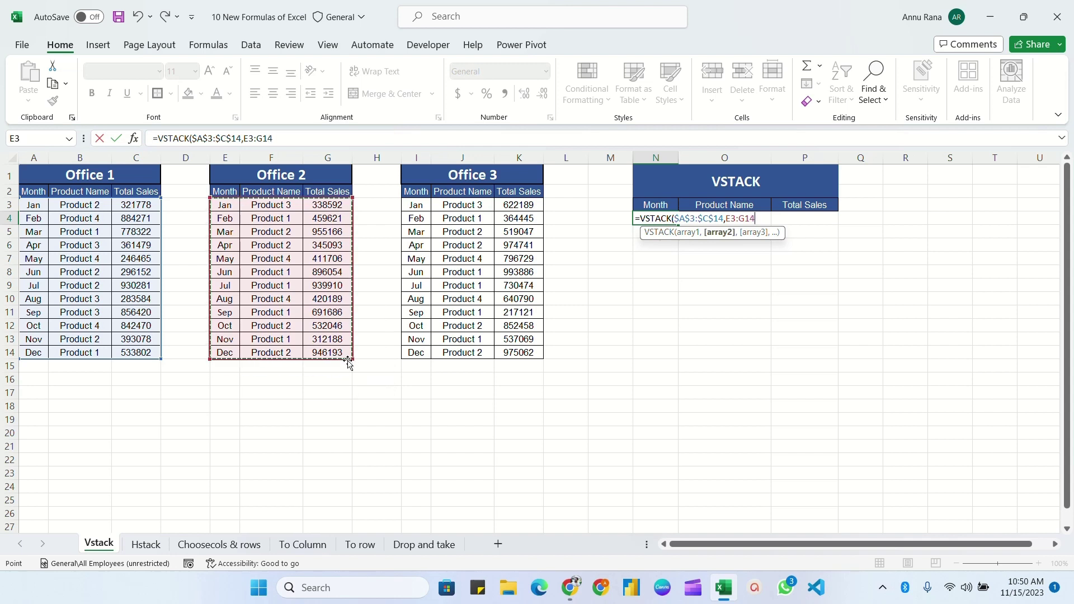
key("F4")
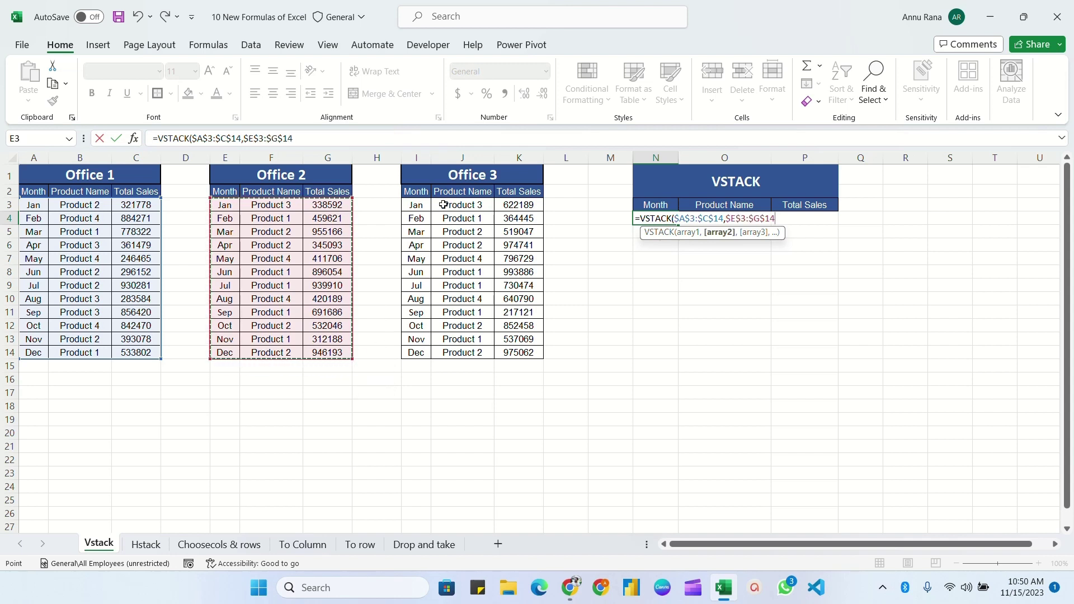
type(",")
left_click_drag(424, 205, 533, 352)
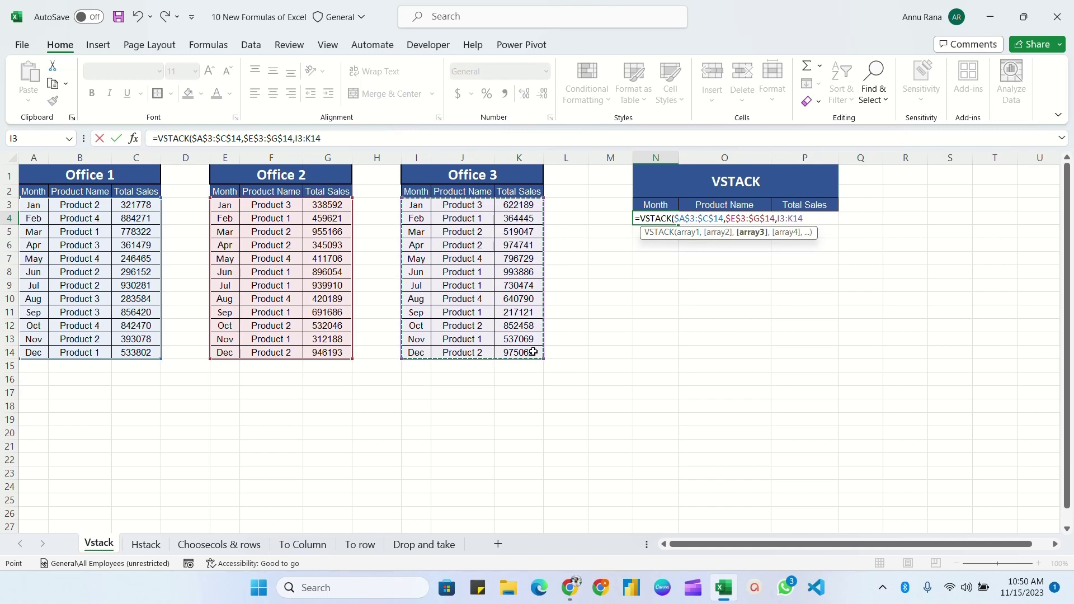
key("F4")
type(")")
key("Return")
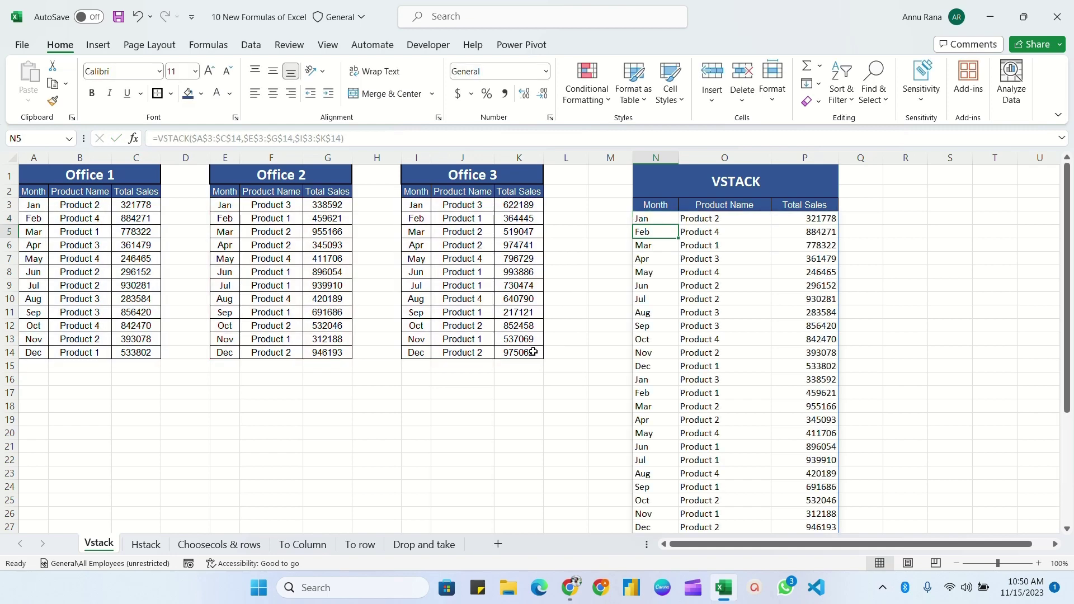
scroll(747, 324, "down", 6)
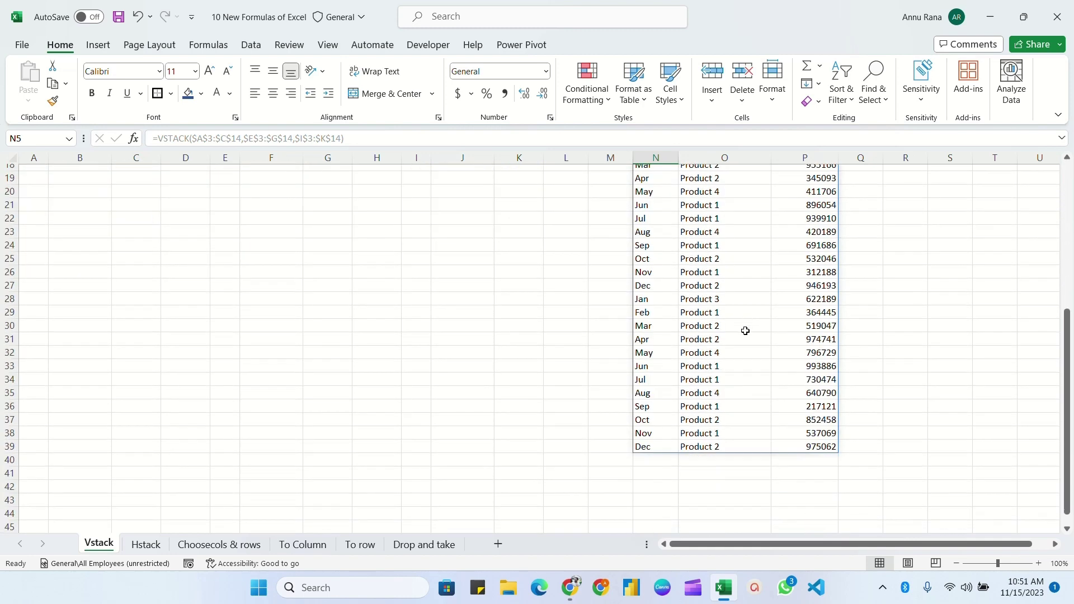
scroll(745, 330, "up", 6)
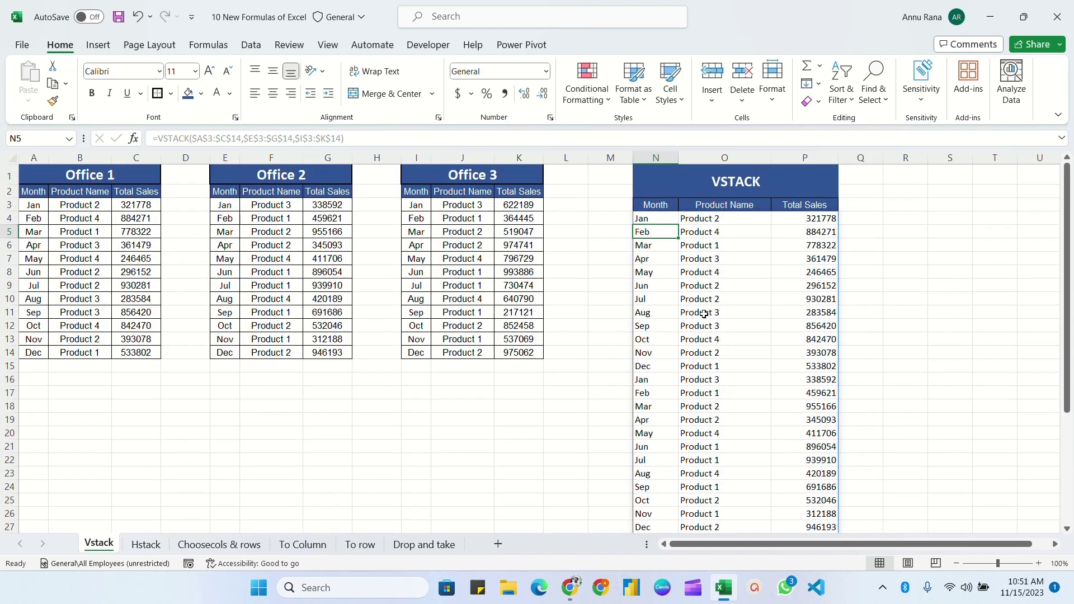
scroll(704, 314, "down", 5)
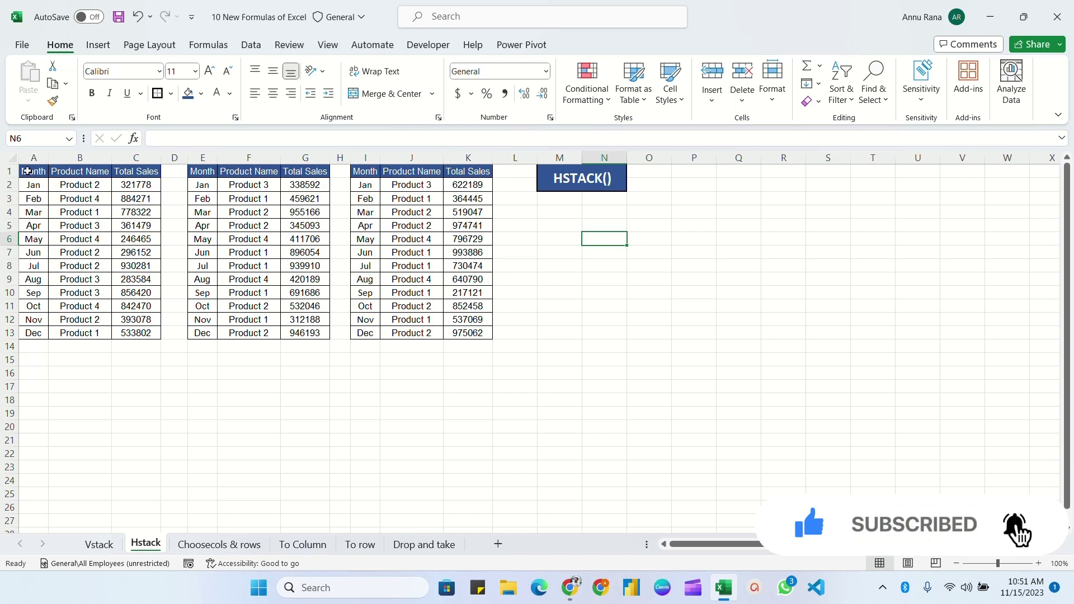
Step: Examine the three sales tables on the Hstack sheet, including the Month columns of the second and third tables
left_click_drag(27, 171, 133, 333)
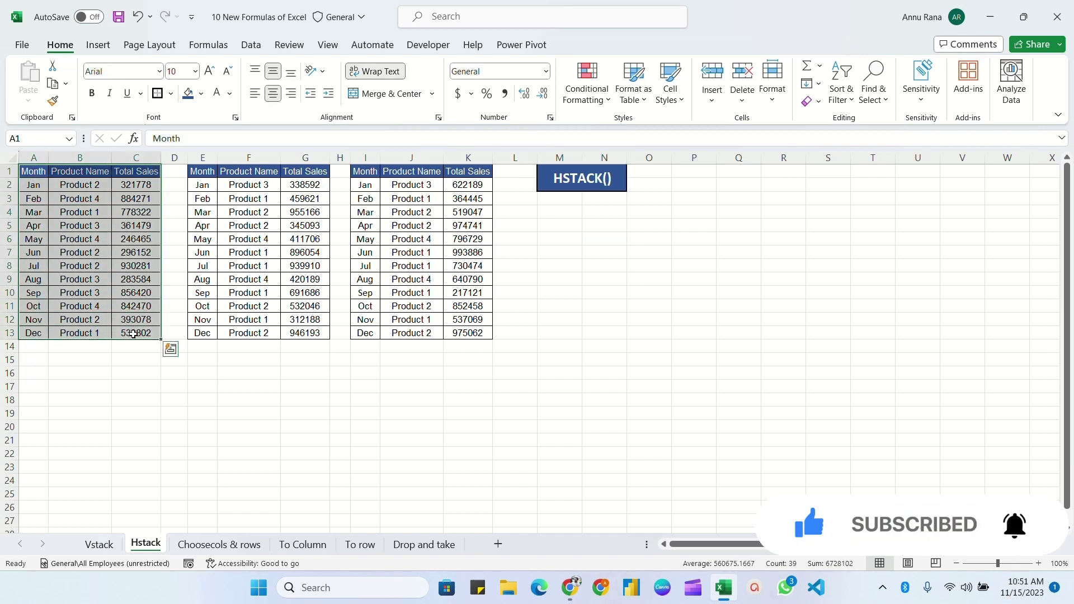
left_click_drag(208, 173, 313, 333)
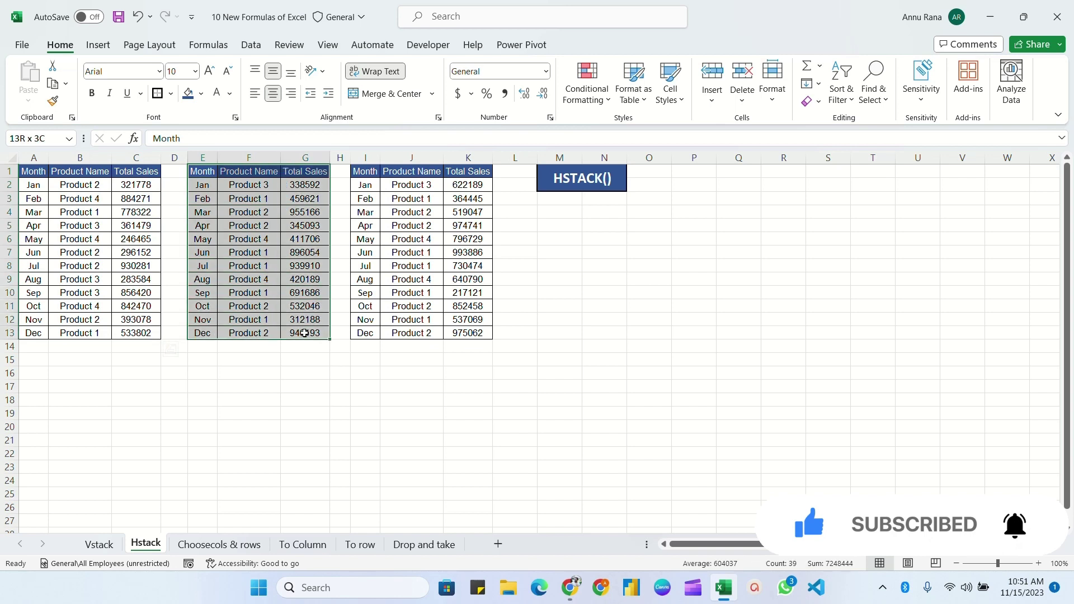
left_click(365, 174)
left_click_drag(368, 183, 475, 333)
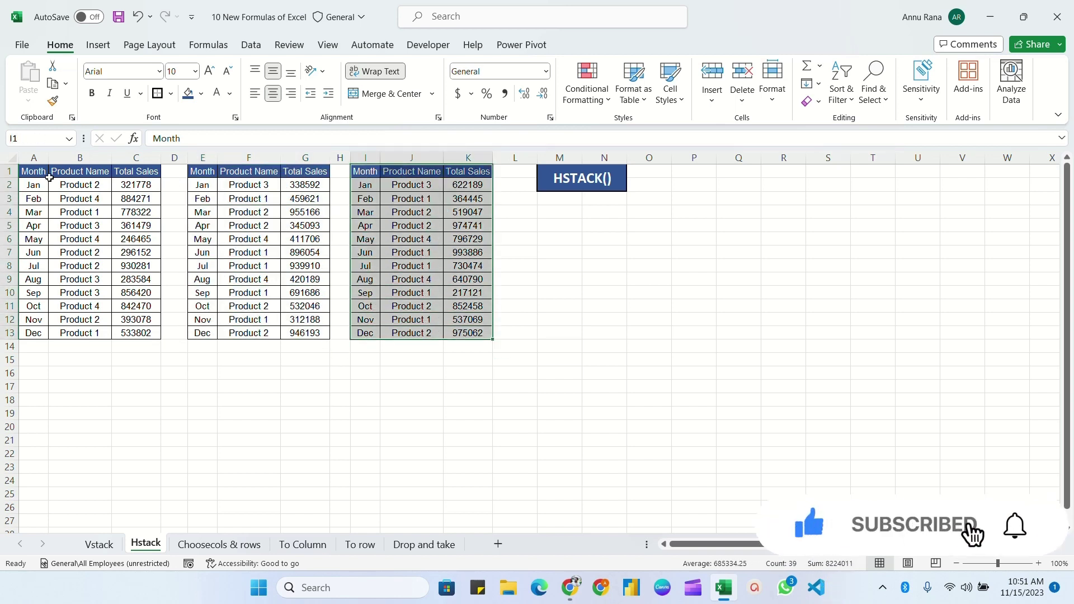
left_click_drag(31, 170, 481, 335)
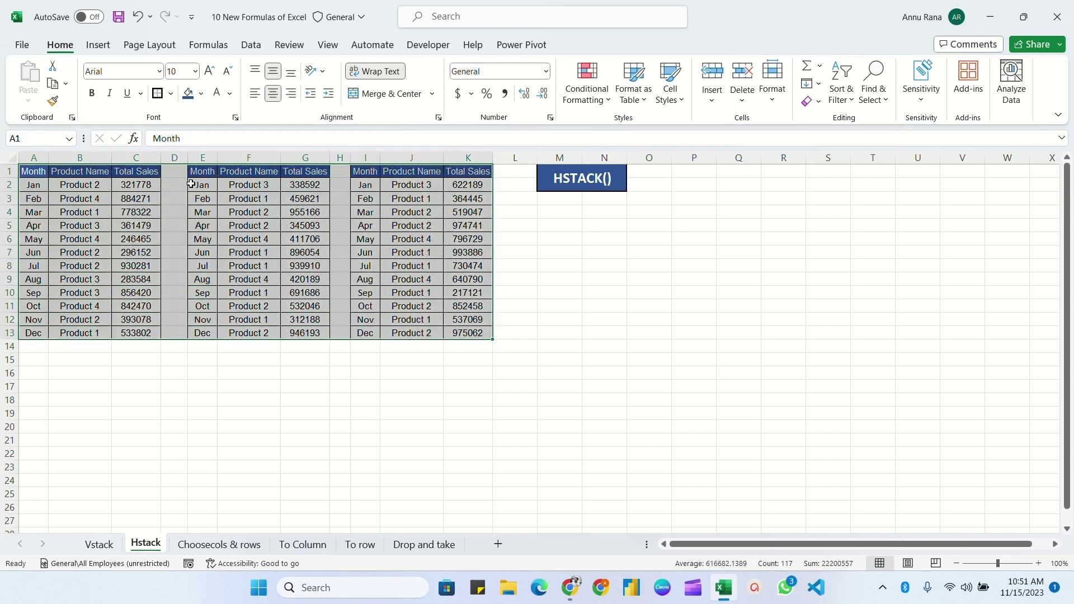
left_click(191, 183)
left_click(202, 158)
left_click(368, 158)
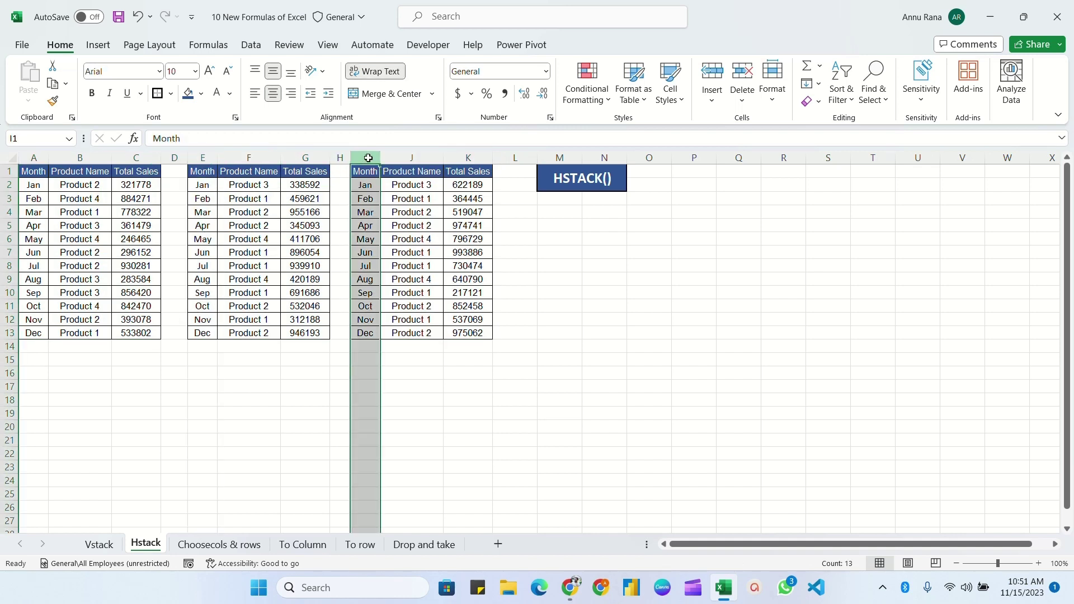
Step: Start an HSTACK formula in cell M4 with the first table as absolute range $A$1:$C$13
left_click(561, 212)
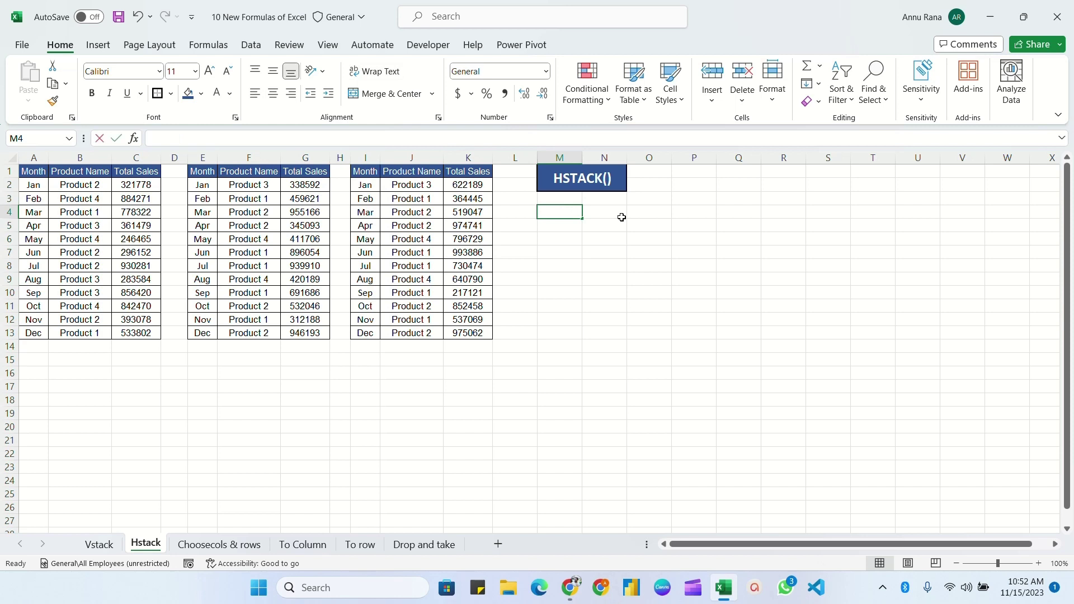
type("=hs")
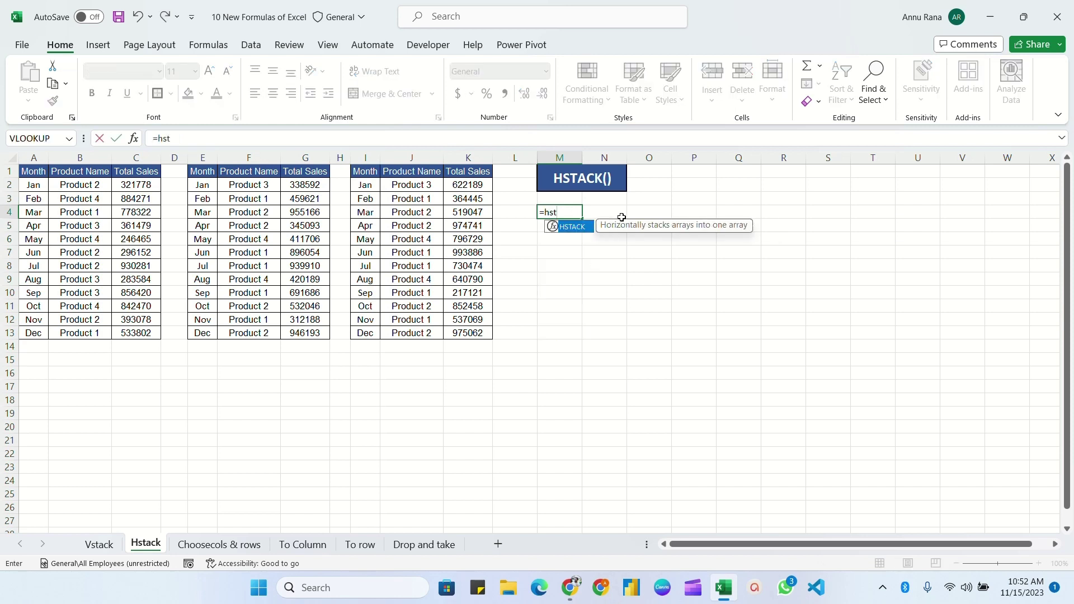
type("t")
key("Tab")
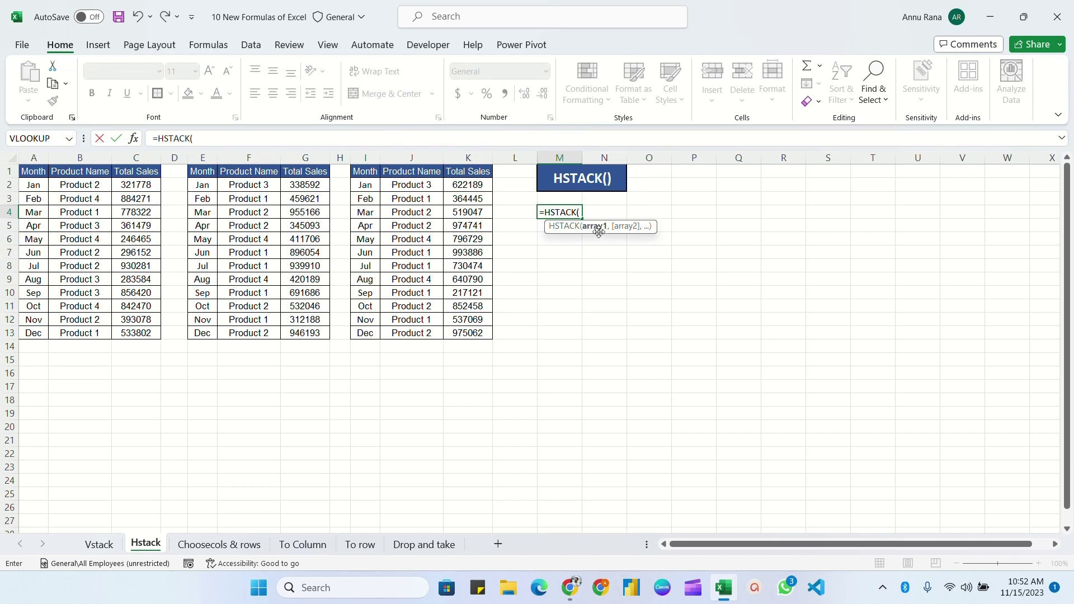
left_click_drag(31, 171, 139, 333)
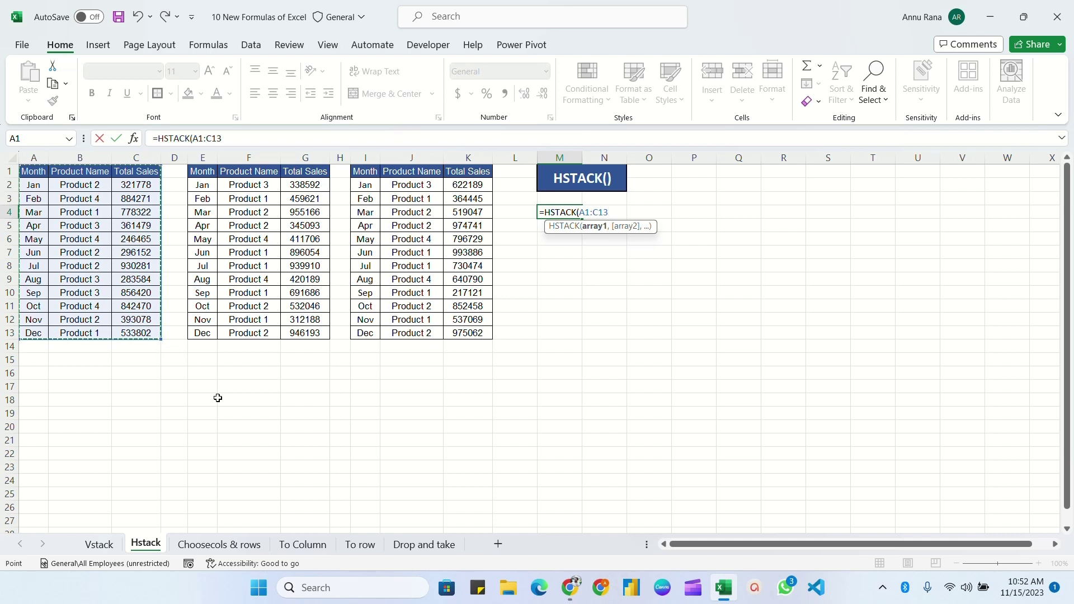
key("F4")
type(",")
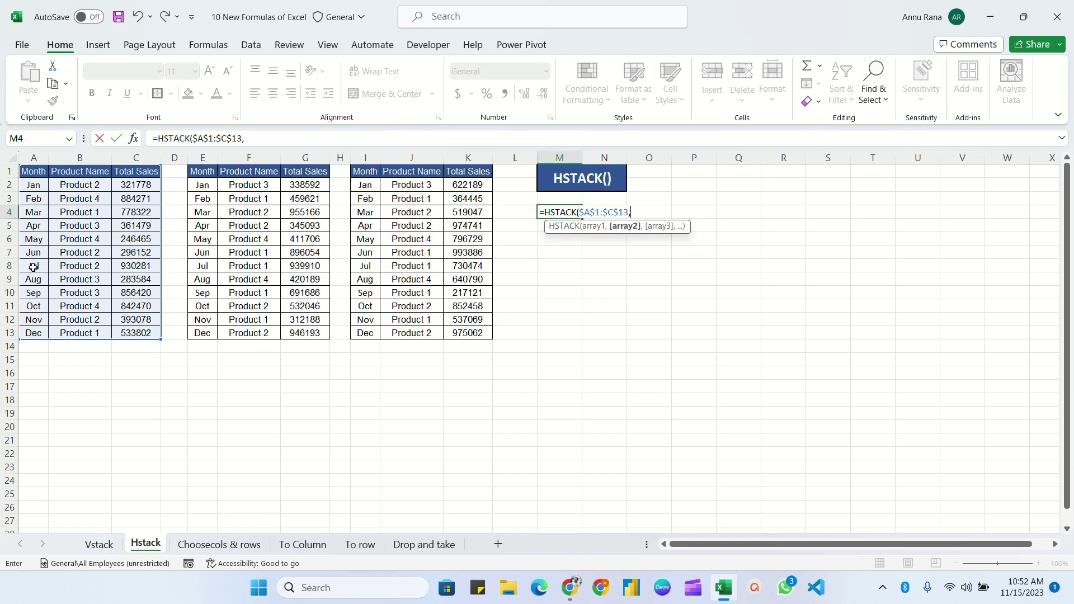
Step: Add the second and third tables without their Month columns, $F$1:$G$13 and $J$1:$K$13, and complete the HSTACK formula
left_click_drag(248, 171, 304, 335)
key("F4")
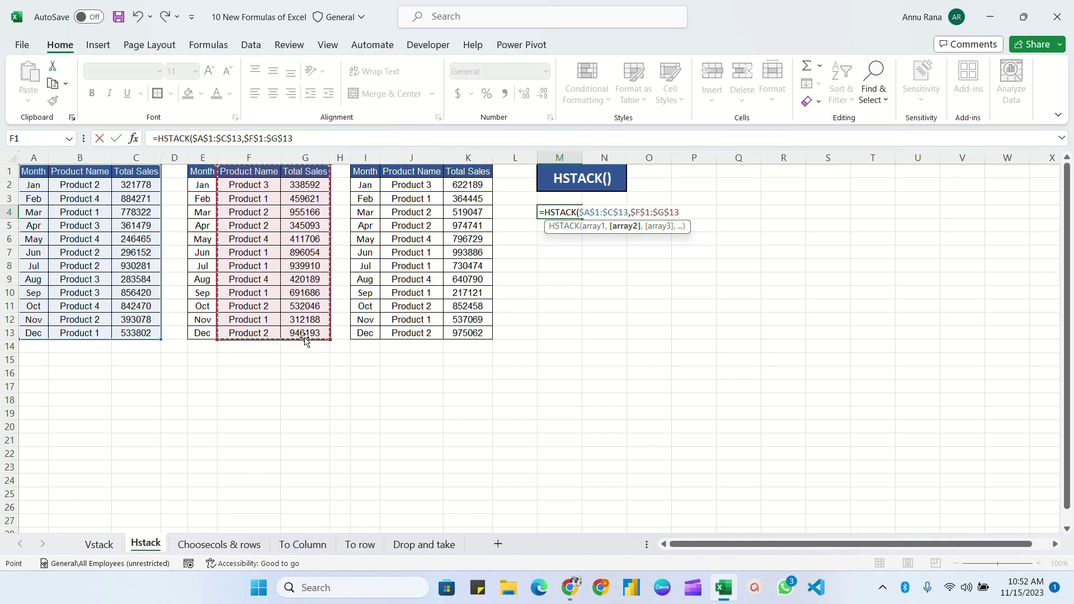
type(",")
left_click_drag(401, 174, 457, 333)
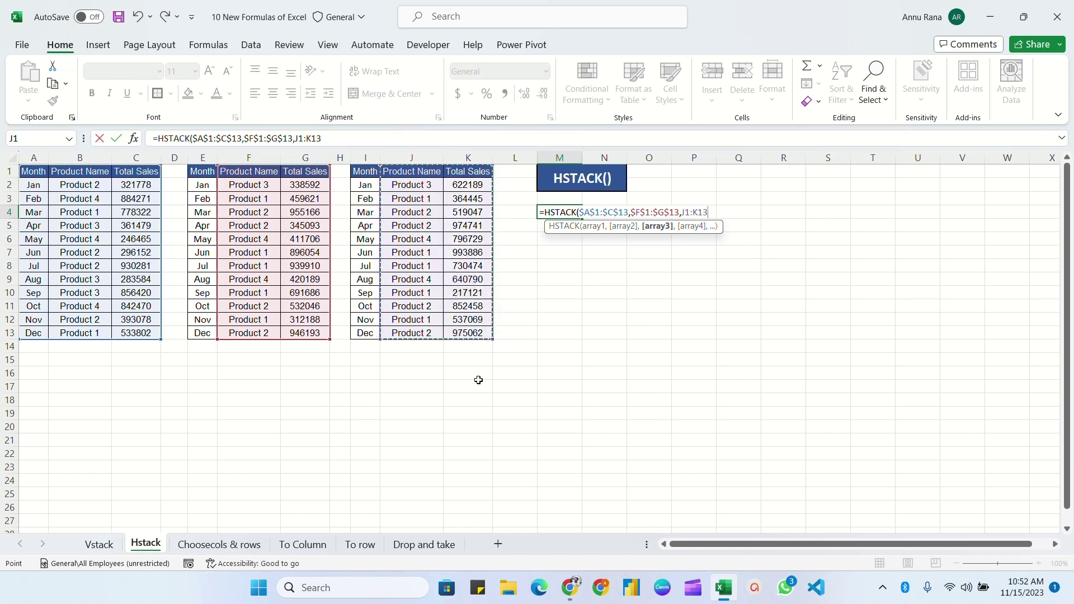
key("F4")
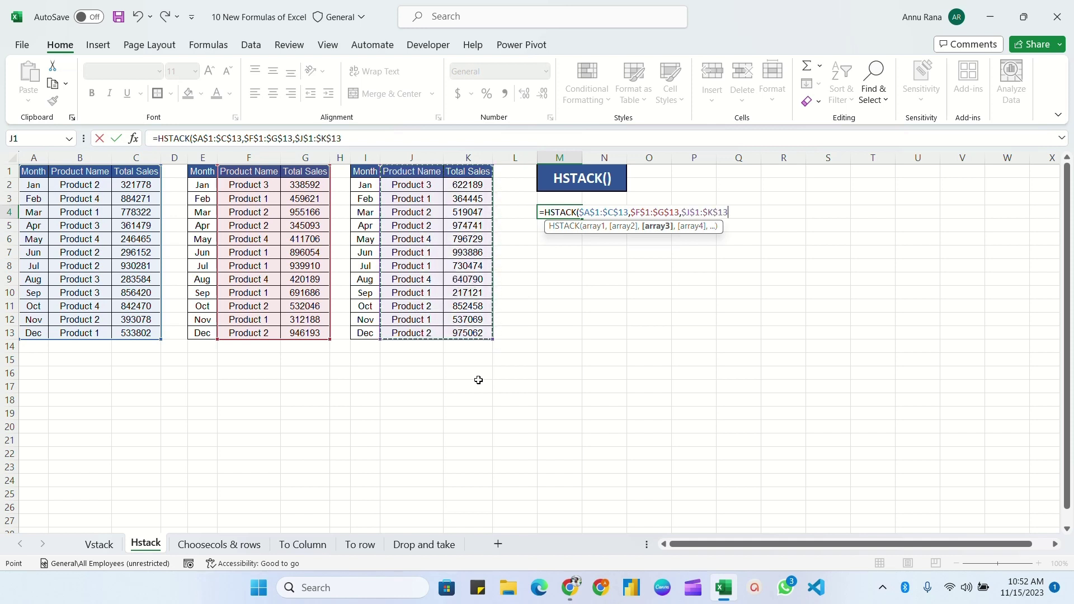
type(")")
key("Return")
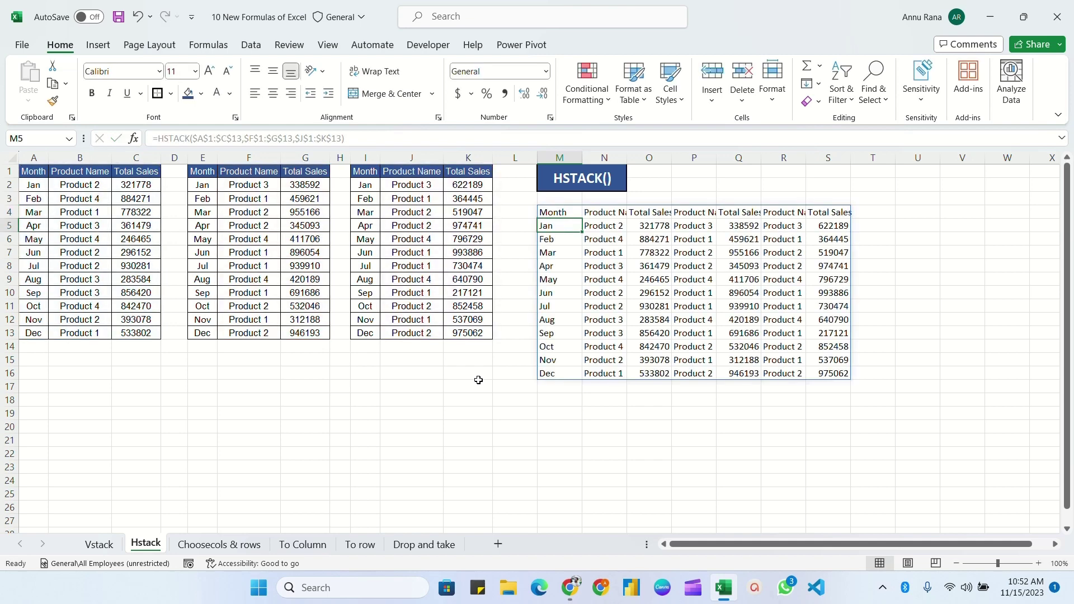
Step: Examine the month, product name and total sales columns of the HSTACK result
left_click(570, 212)
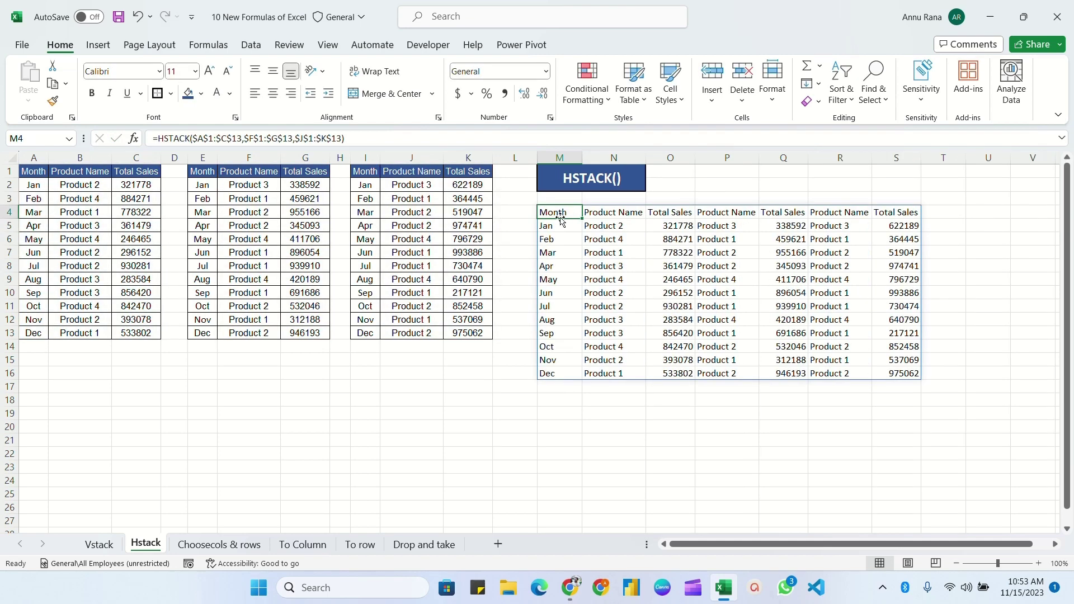
left_click_drag(562, 223, 554, 373)
left_click_drag(610, 226, 612, 373)
left_click_drag(689, 227, 678, 375)
left_click_drag(727, 228, 727, 387)
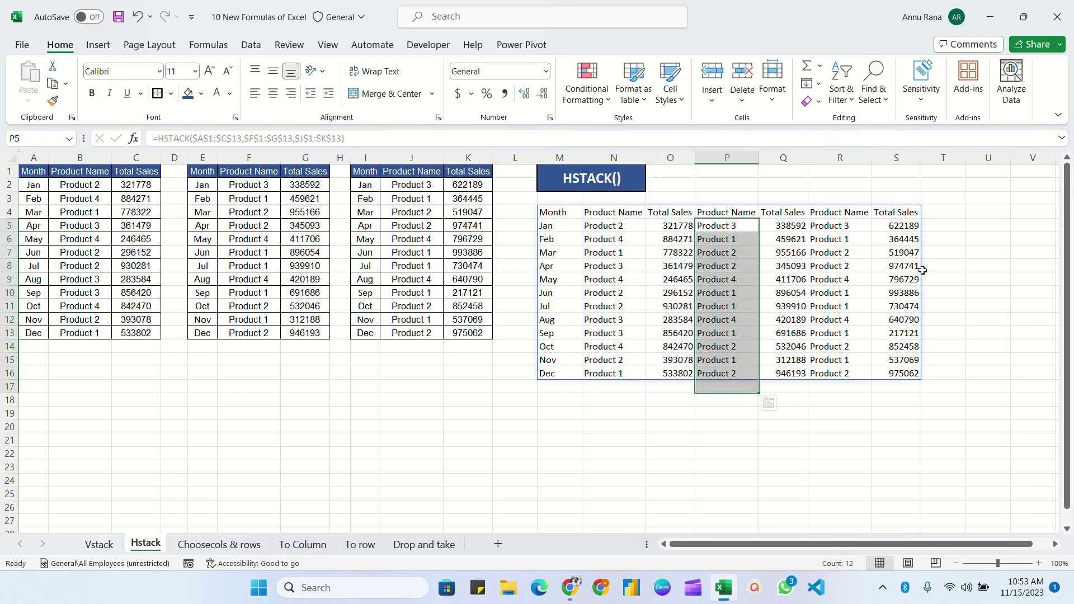
left_click(614, 399)
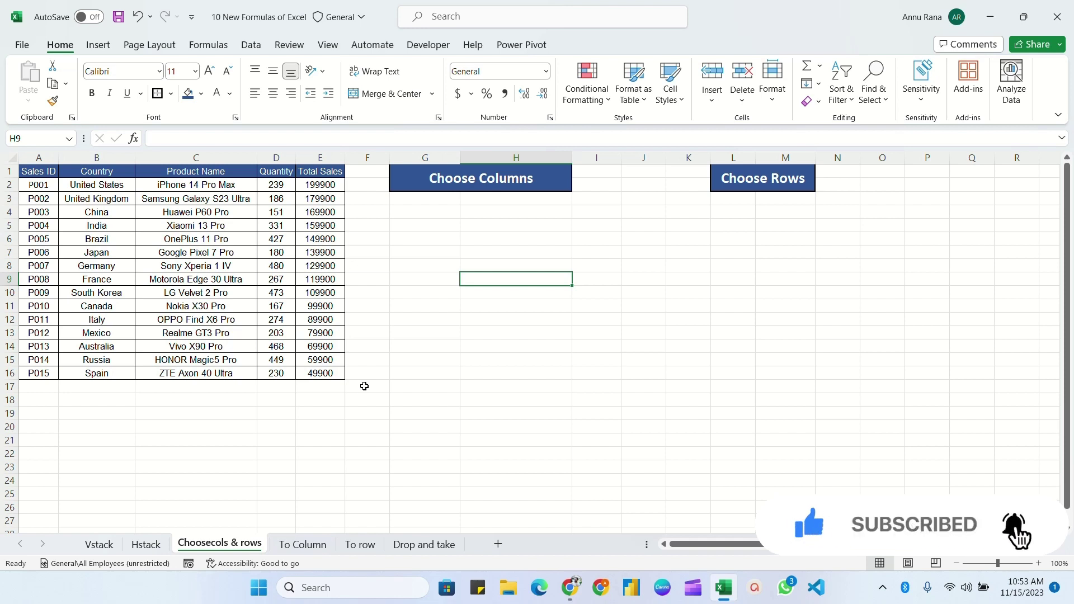
Step: Start a CHOOSECOLS formula in cell G4 under Choose Columns with the whole sales table as absolute range $A$1:$E$16
left_click(425, 214)
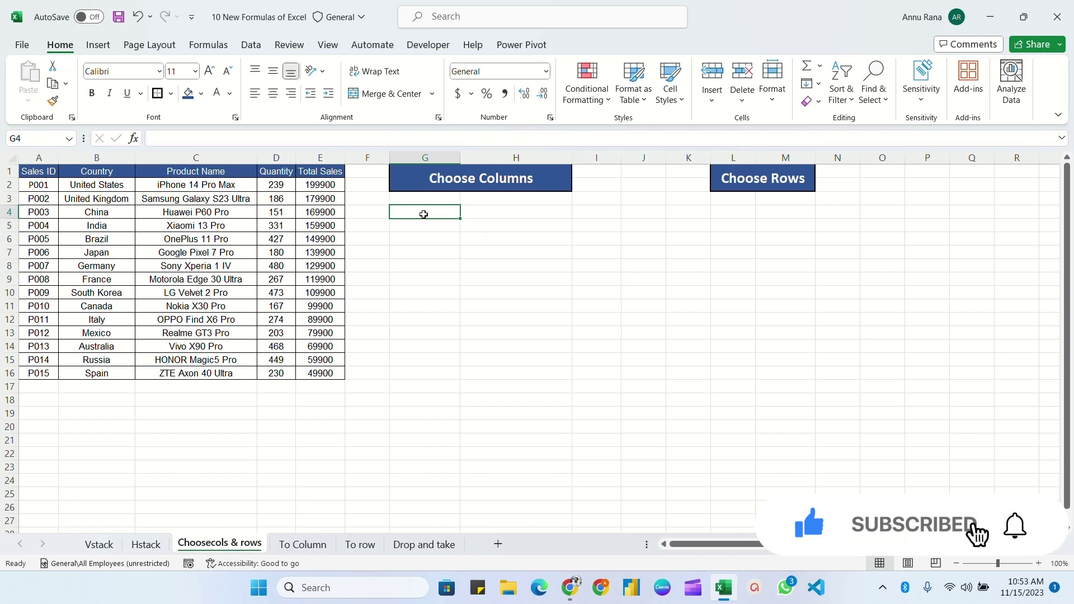
left_click(732, 216)
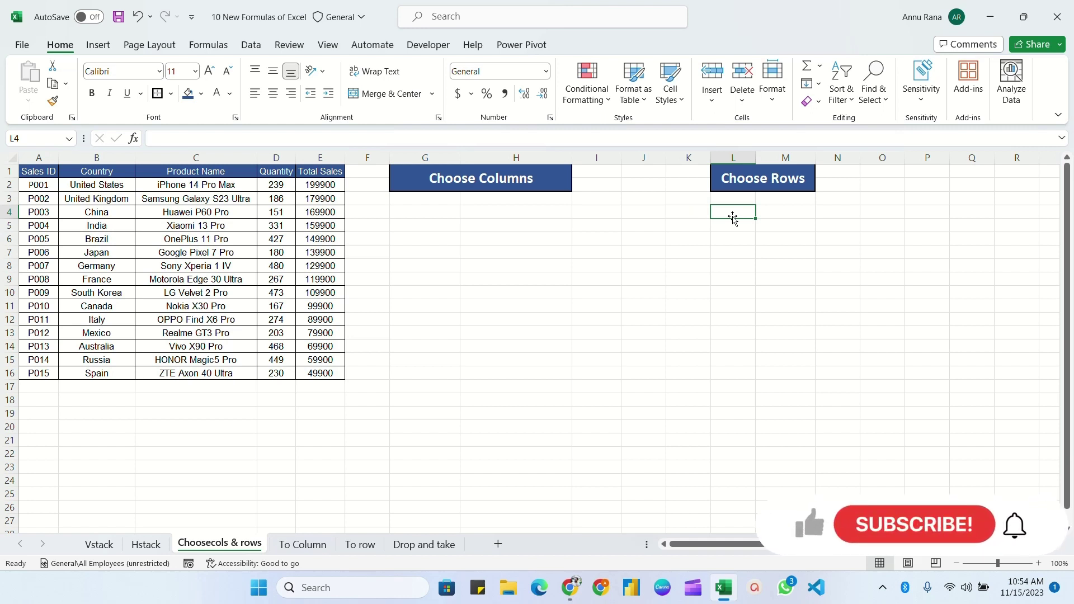
left_click(423, 212)
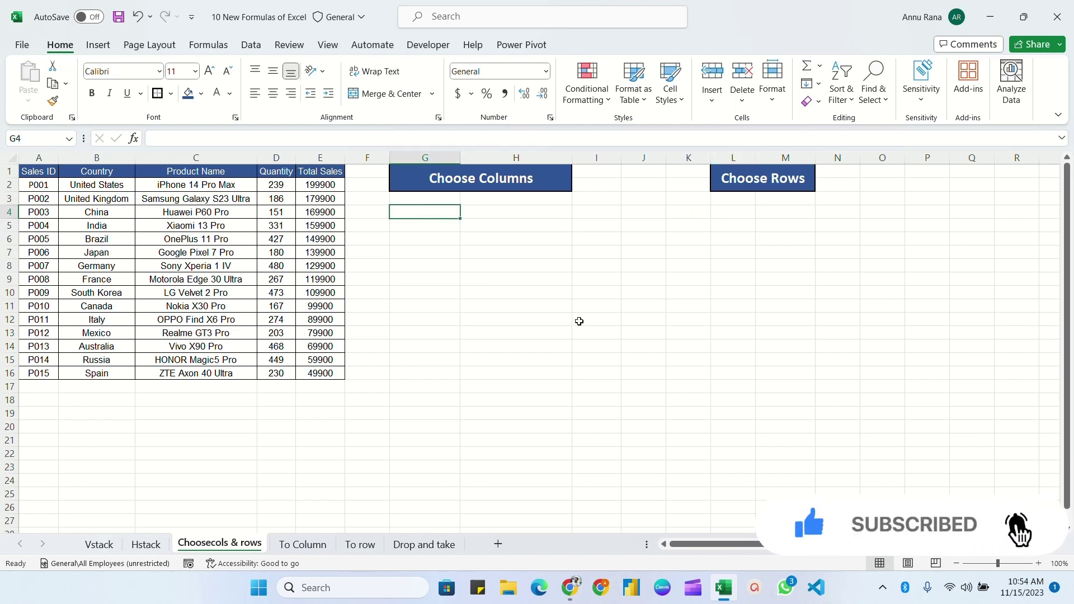
type("=choo")
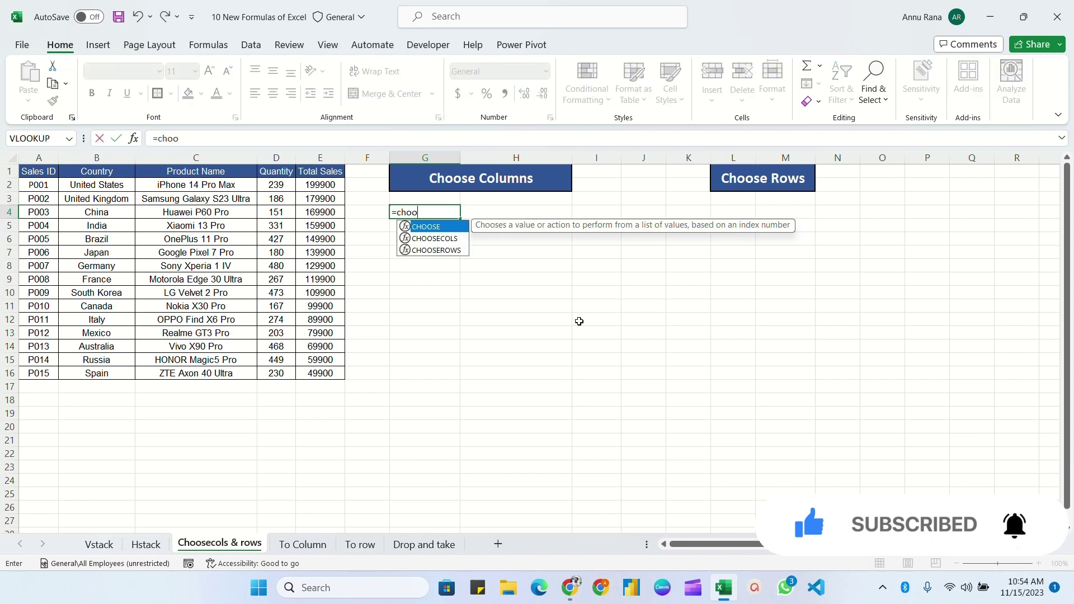
key("Down")
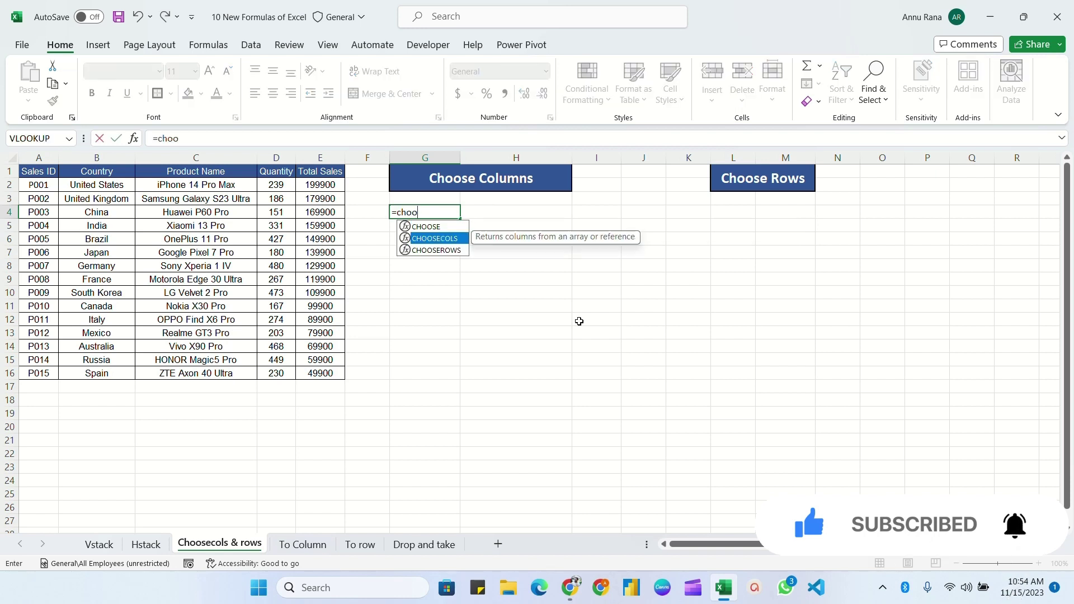
key("Tab")
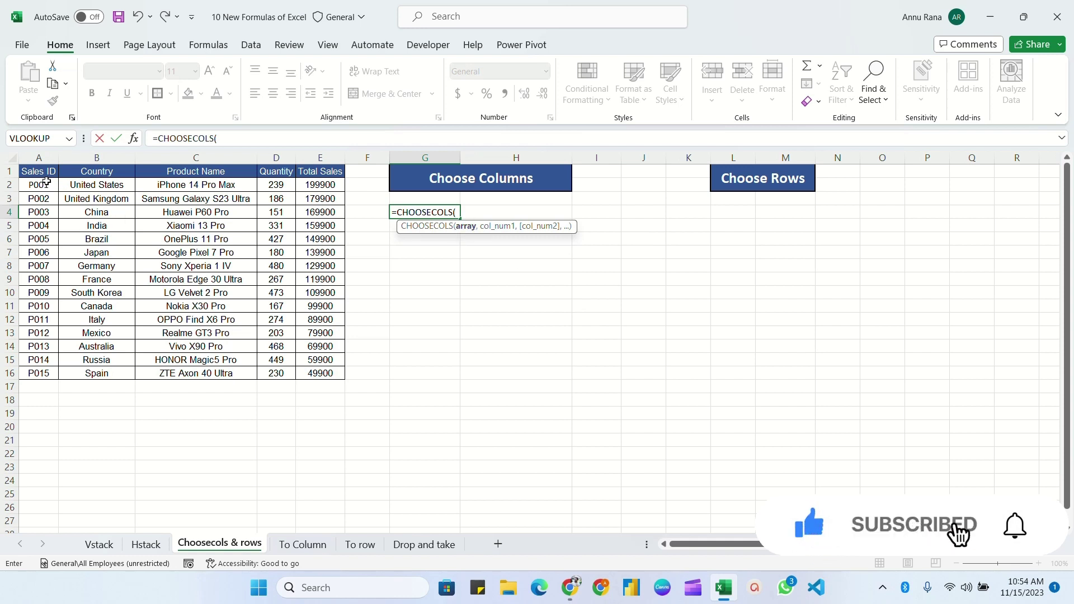
left_click_drag(42, 174, 310, 371)
key("F4")
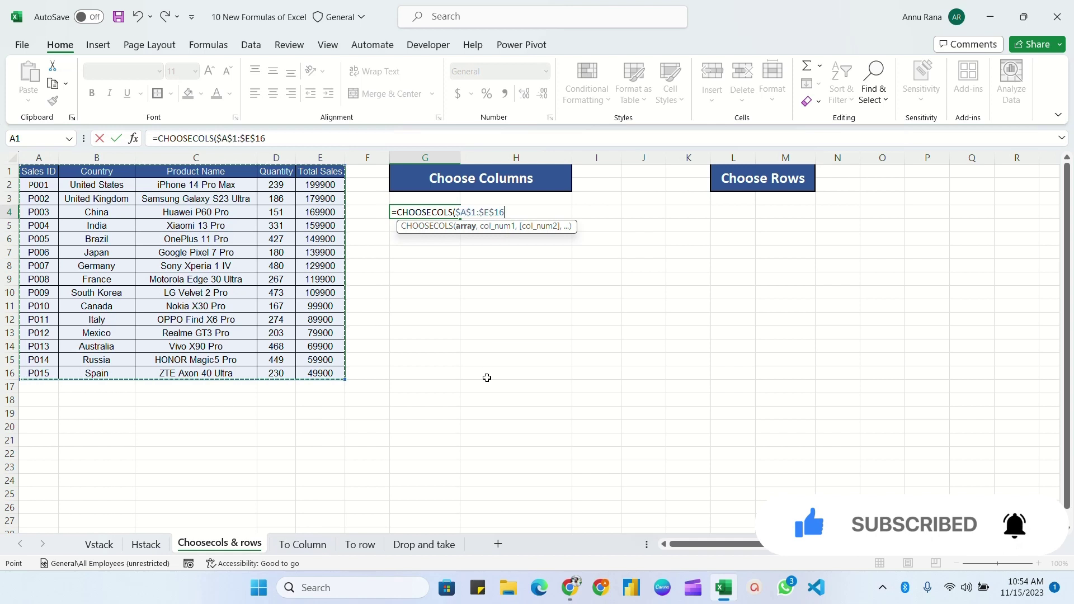
Step: Specify column numbers 1, 3 and 5 in the CHOOSECOLS formula and complete it
type(",")
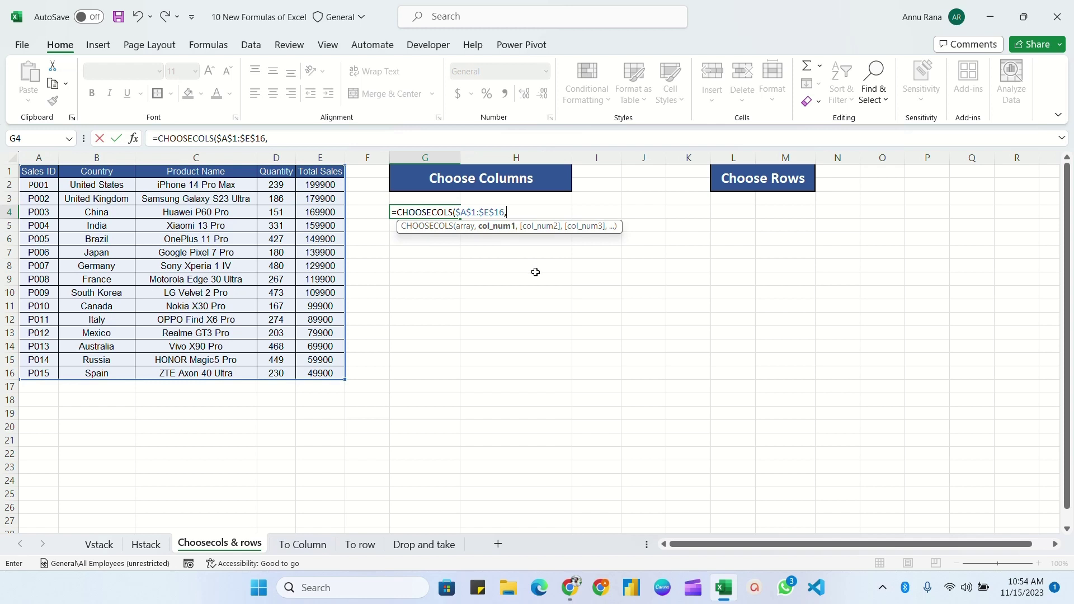
type("1,3")
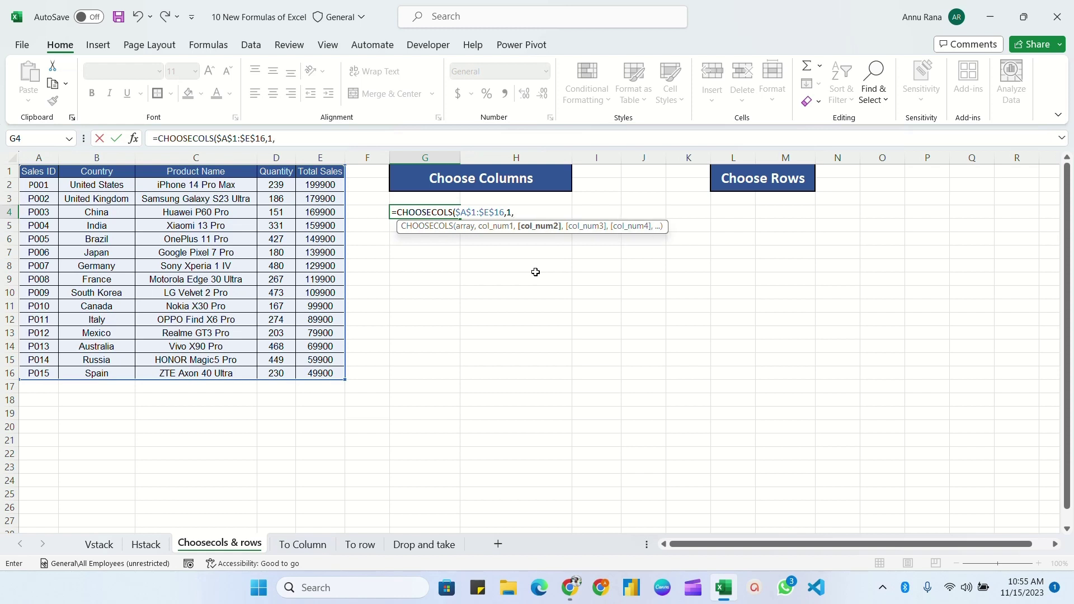
type(",5")
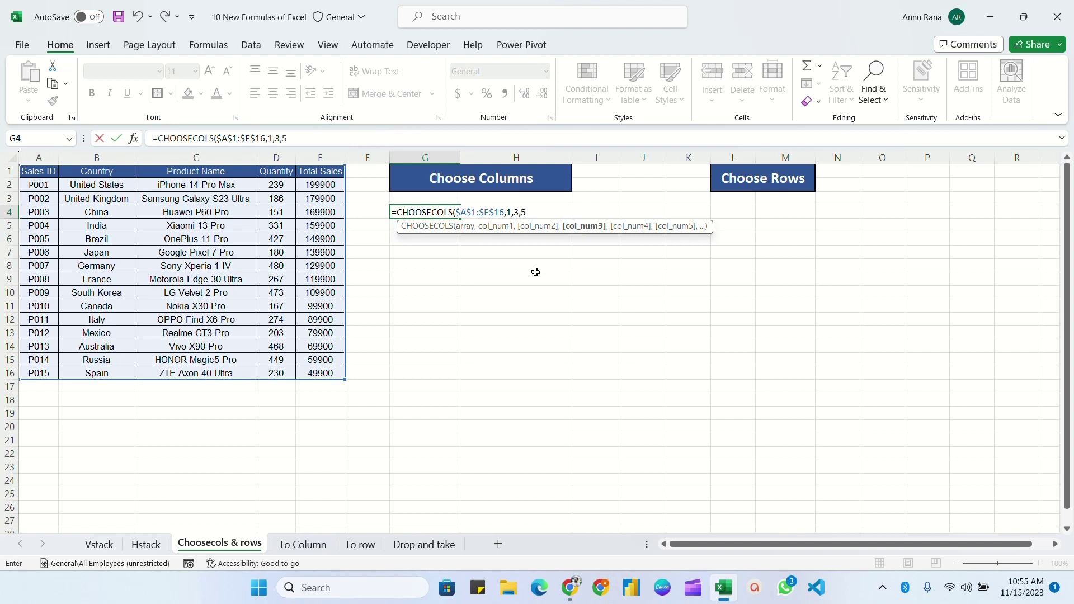
type(")")
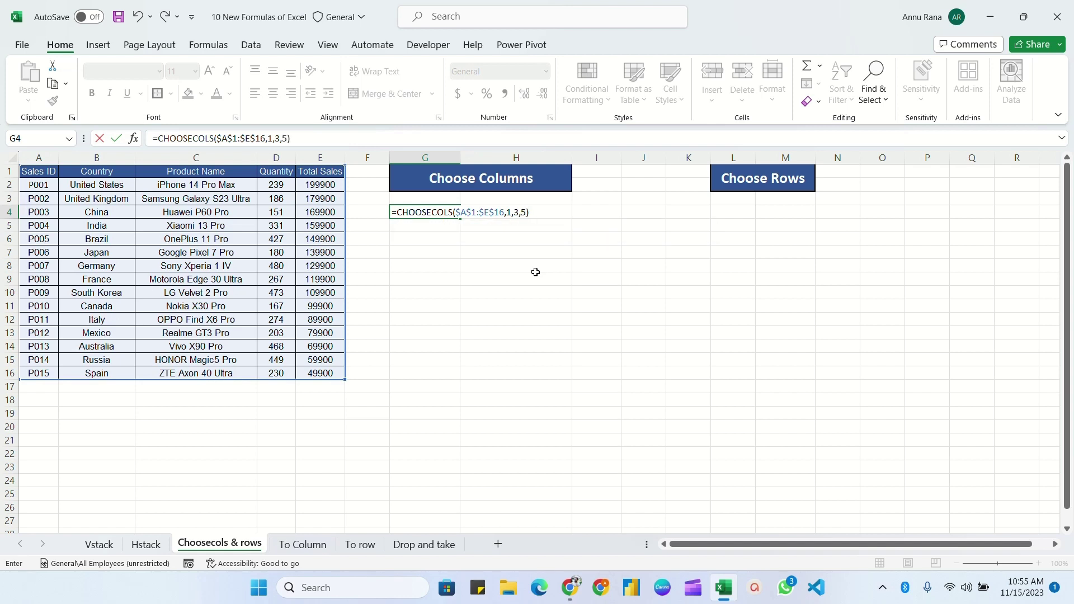
key("Return")
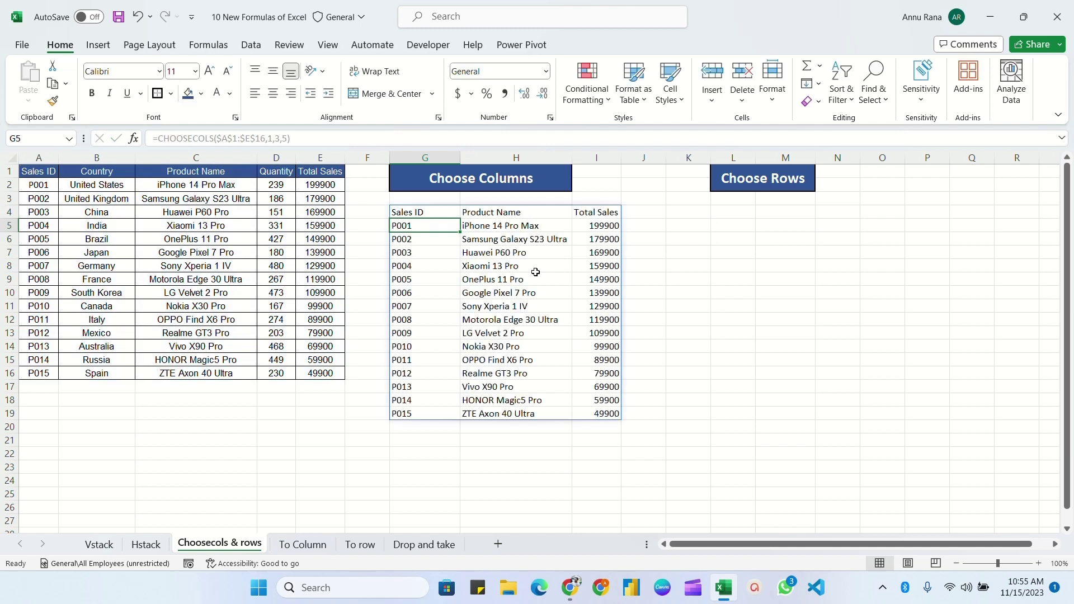
Step: Check the Sales ID, Product Name and Total Sales headers in the source table against the CHOOSECOLS result
left_click(44, 172)
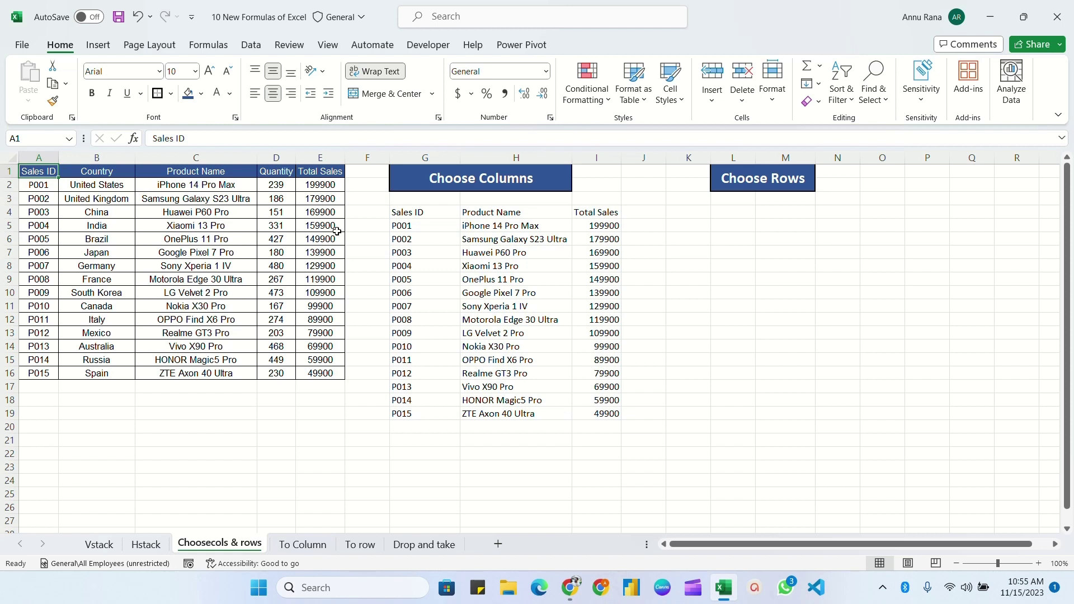
left_click(180, 172)
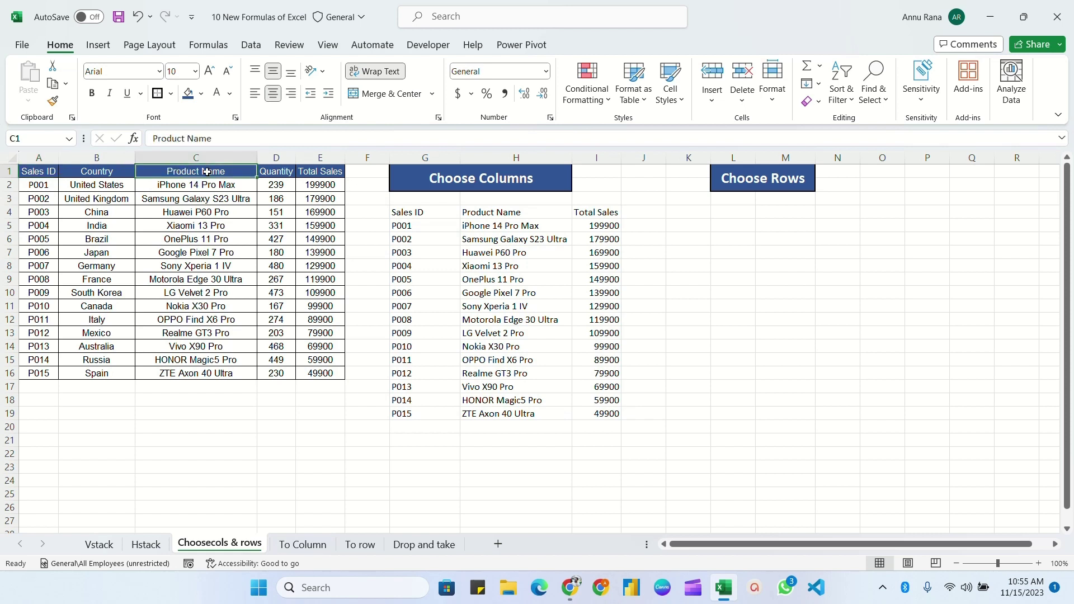
left_click(322, 173)
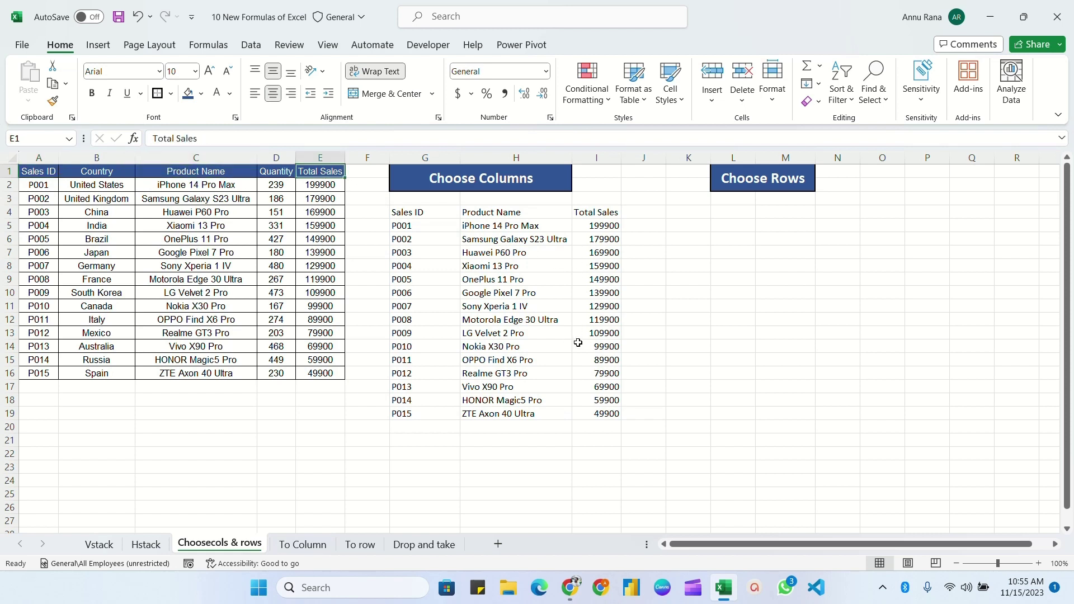
Step: Start a CHOOSEROWS formula in cell L4 under Choose Rows with the table data without headers as absolute range $A$2:$E$16
left_click(733, 212)
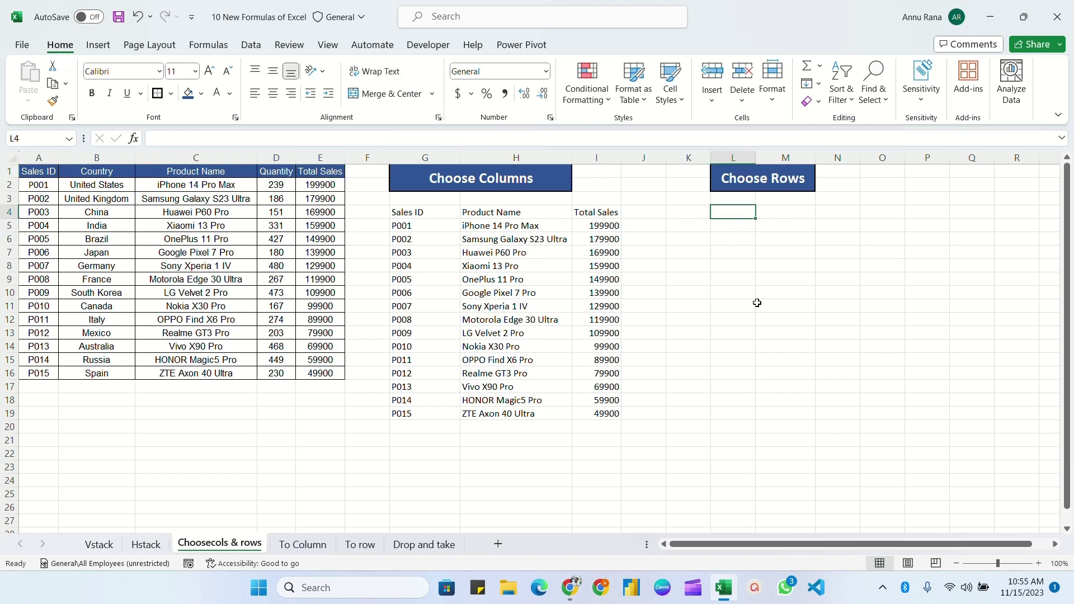
type("=")
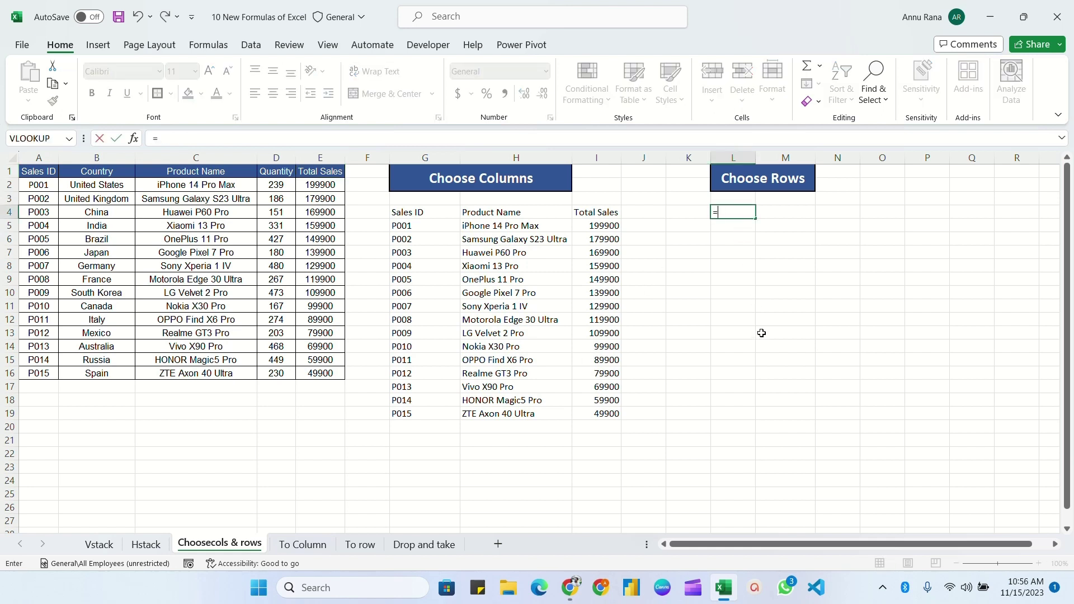
type("choo")
key("Down")
key("Down")
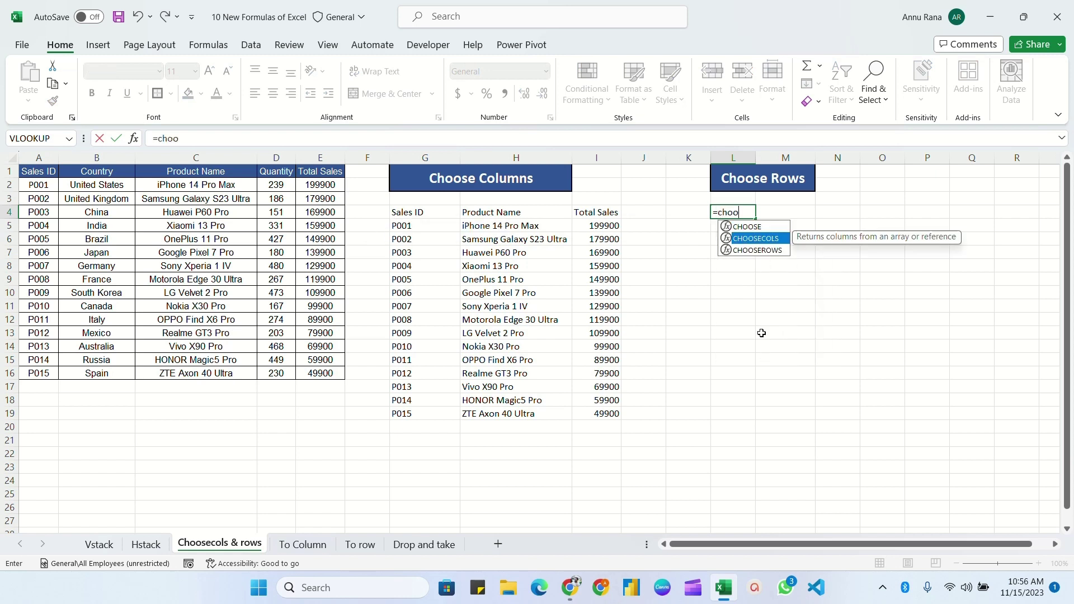
key("Tab")
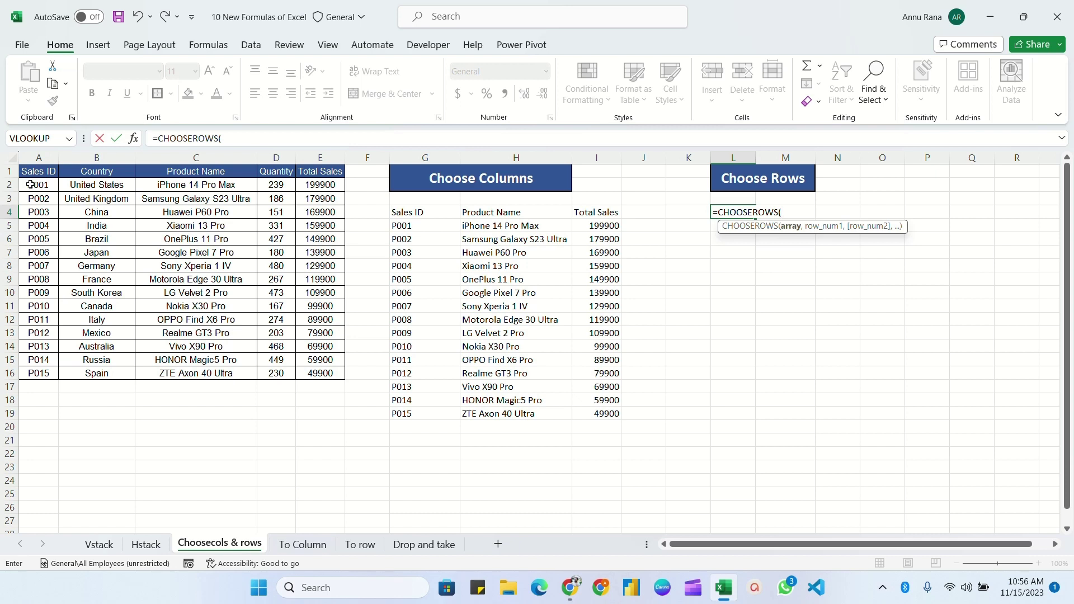
left_click_drag(31, 185, 321, 375)
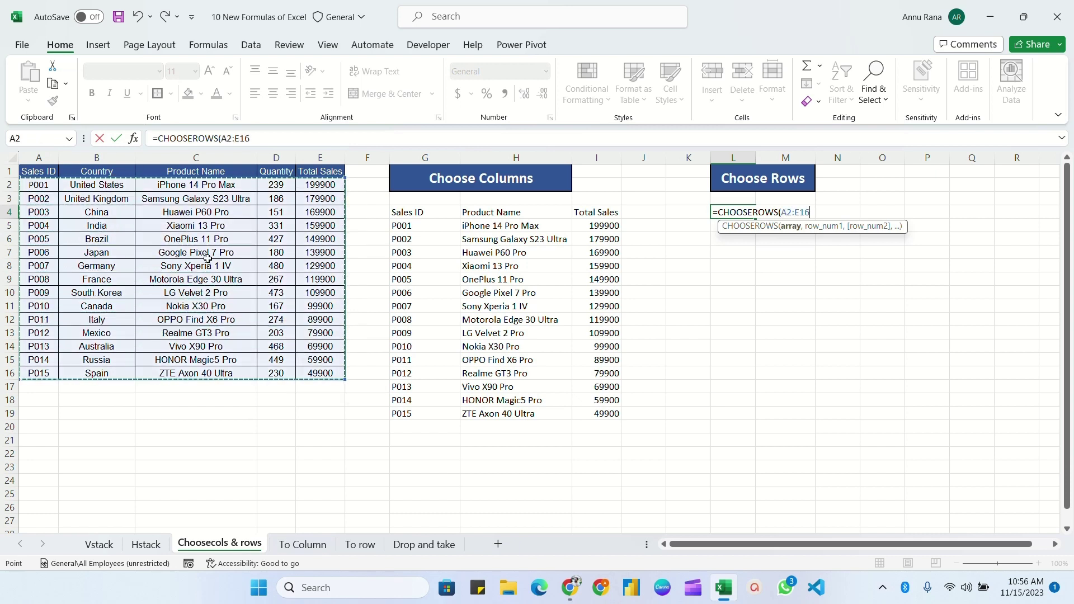
key("F4")
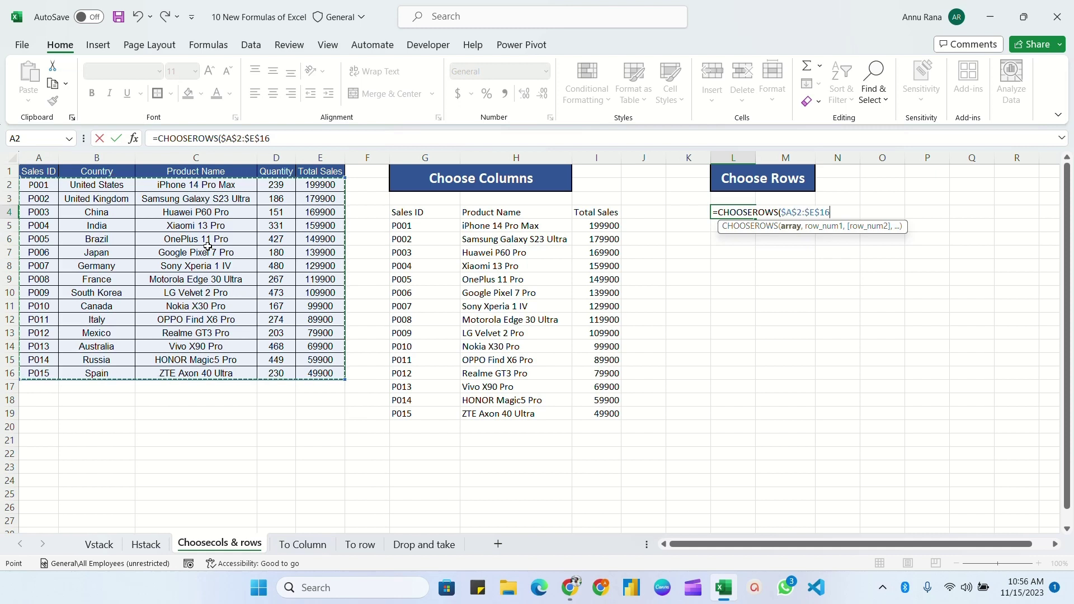
Step: Specify row numbers 1, 5, 10 and 15 in the CHOOSEROWS formula and complete it
type(",")
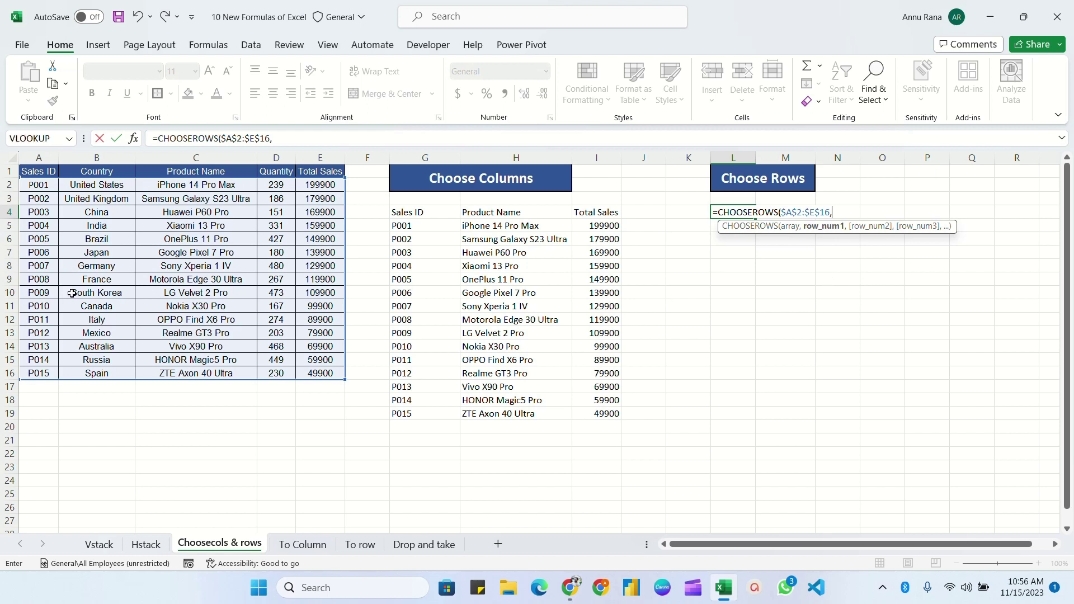
type("1,")
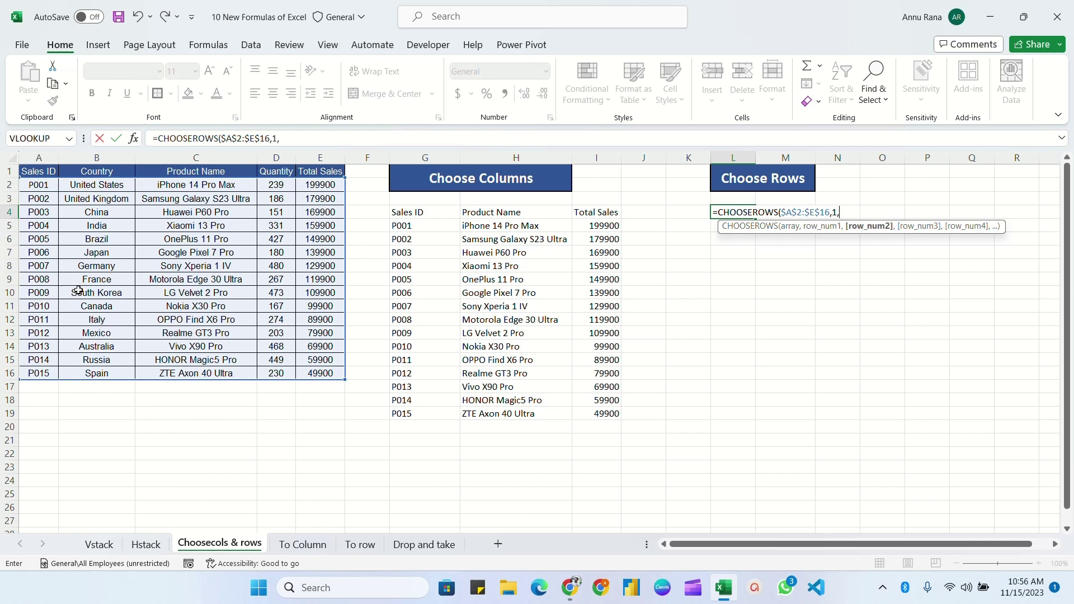
type("5,")
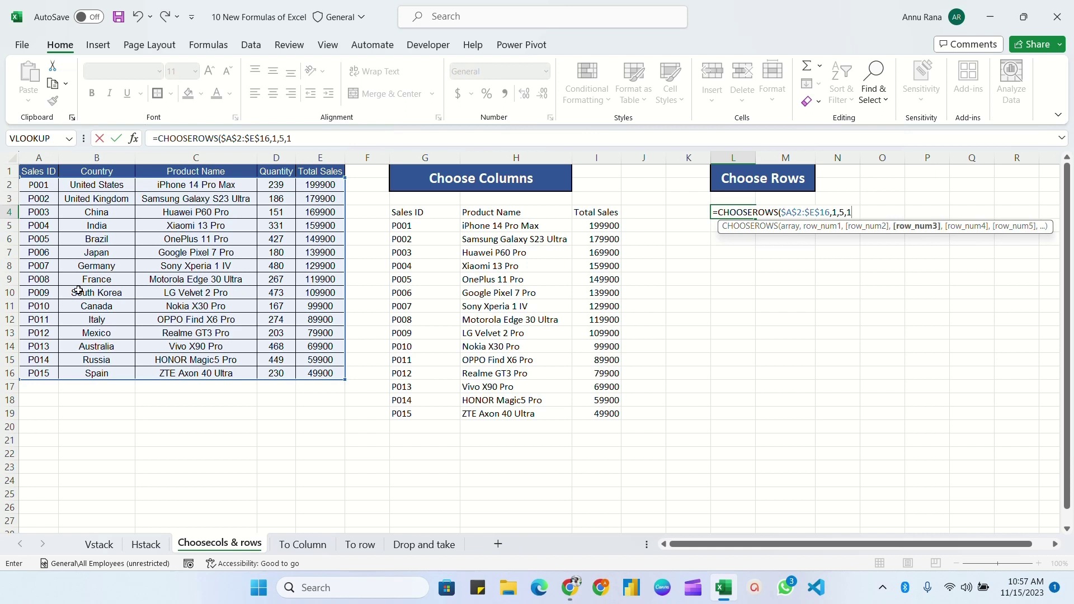
type("10,15")
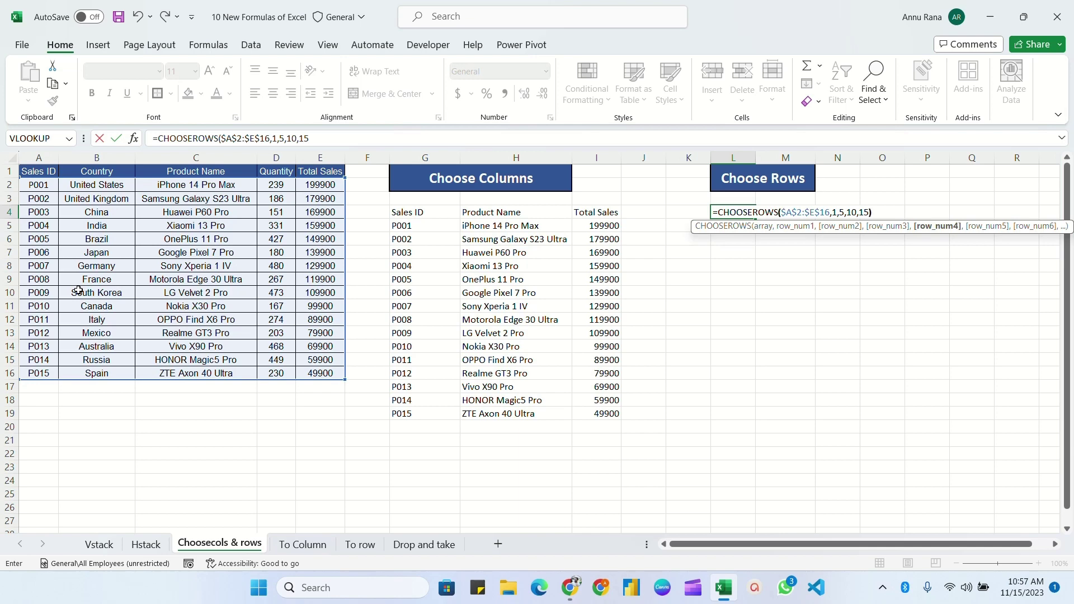
type(")")
key("Return")
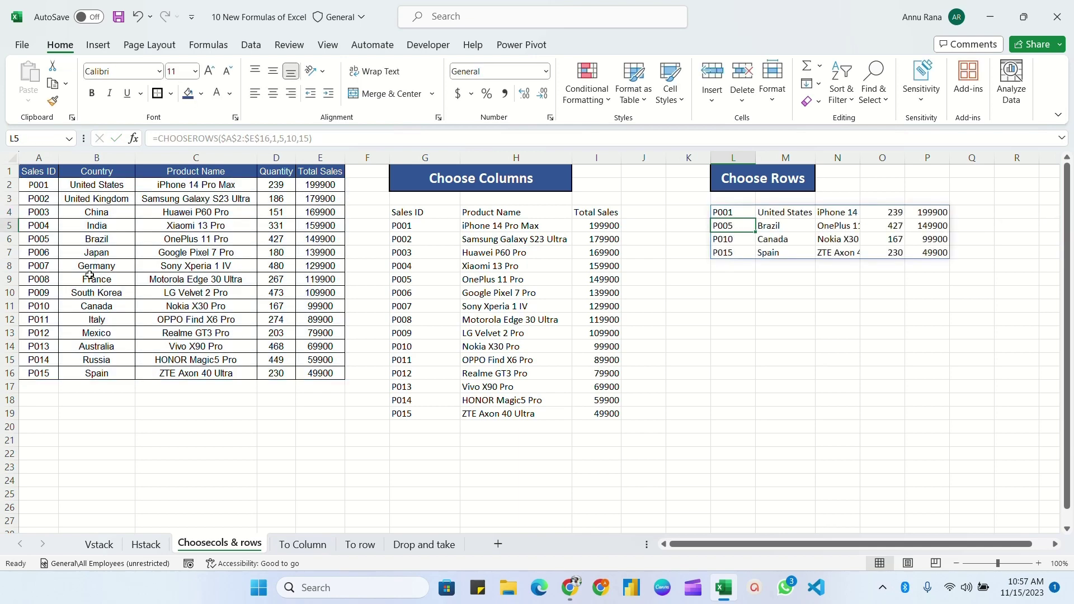
Step: Examine the Sales IDs of the rows returned by the CHOOSEROWS formula
left_click(736, 212)
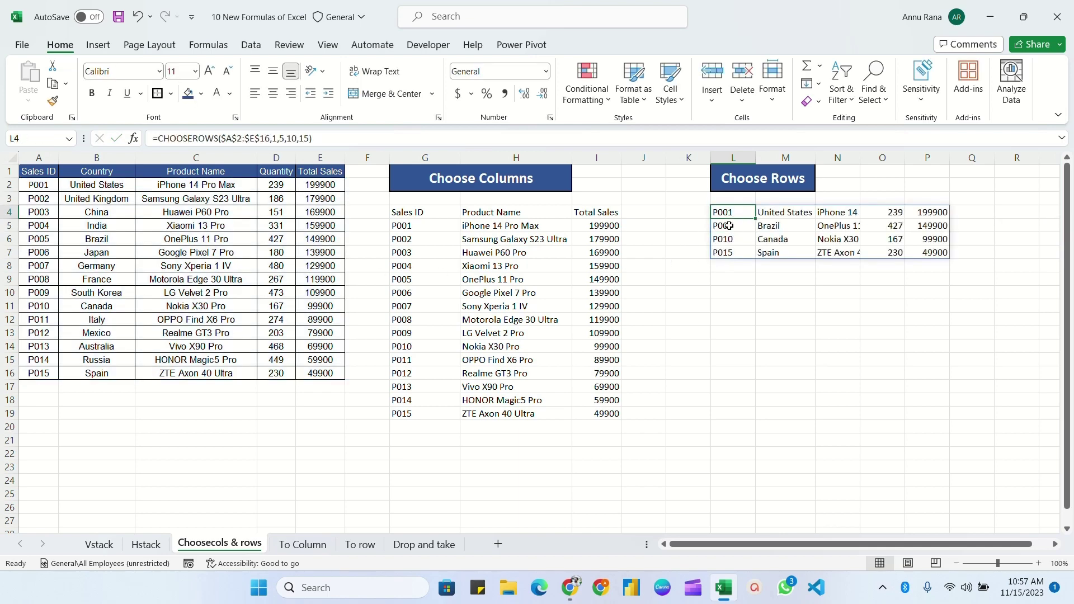
left_click(730, 226)
left_click(729, 240)
left_click(736, 252)
left_click(736, 212)
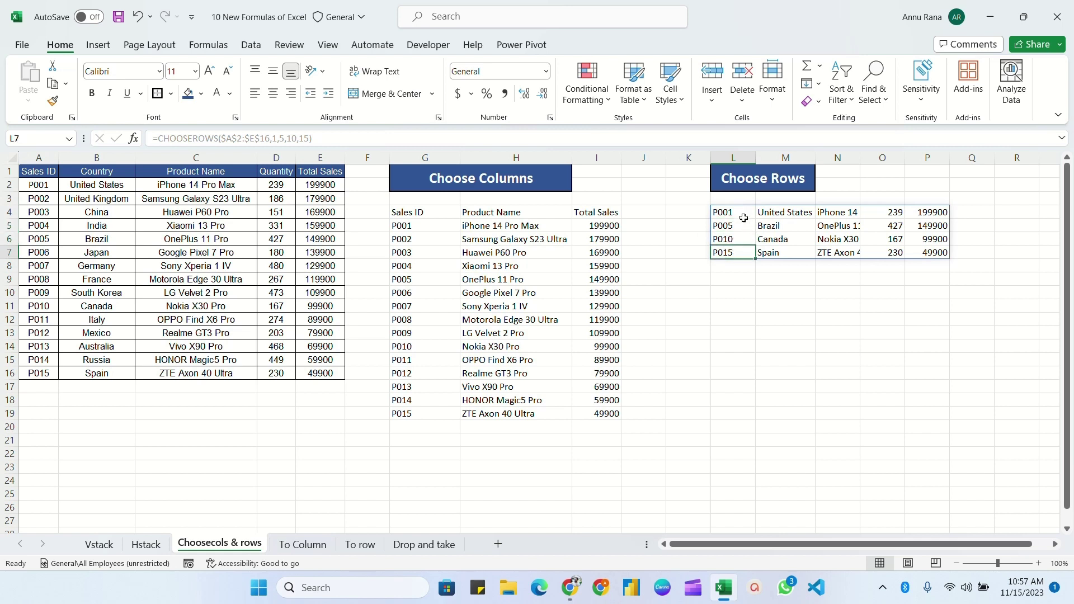
key("ctrl+a")
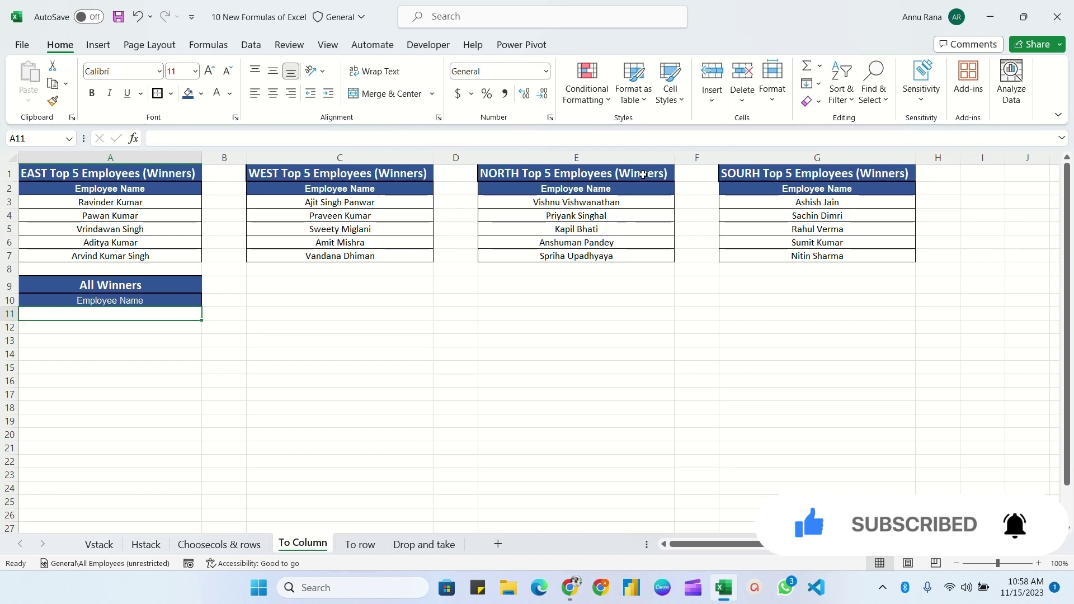
Step: Start a TOCOL formula in cell A11 under All Winners with the four regional employee lists as absolute range $A$3:$G$7
left_click_drag(60, 203, 90, 256)
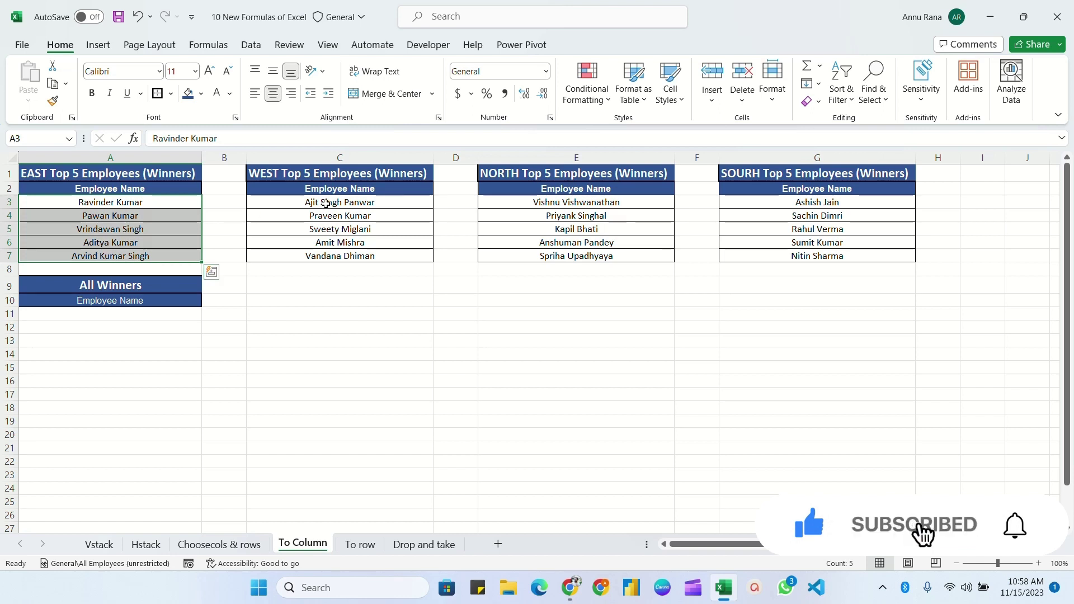
left_click_drag(325, 206, 325, 257)
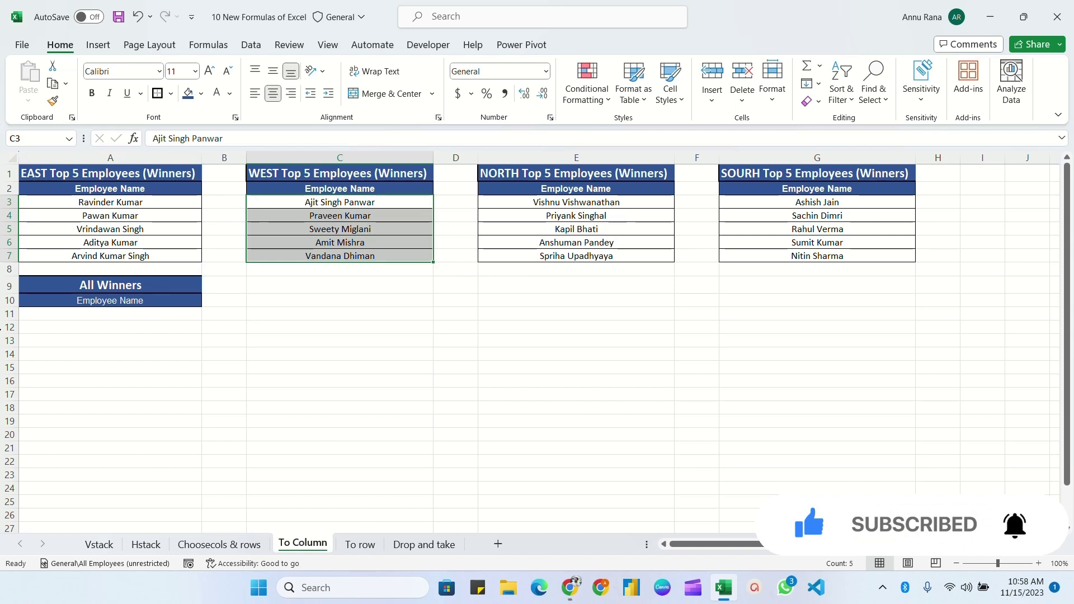
left_click(56, 313)
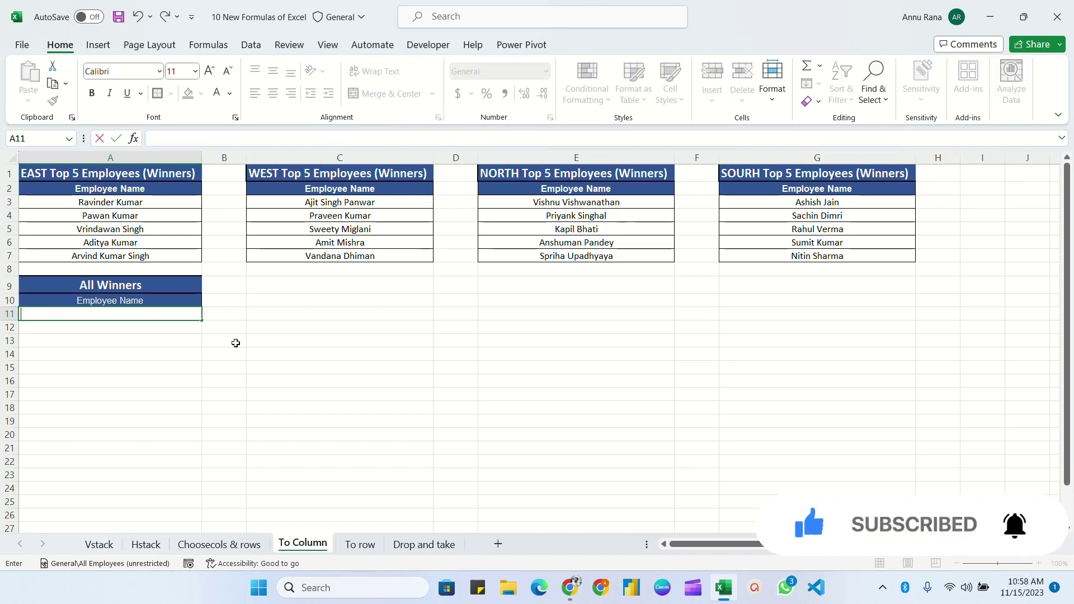
type("=")
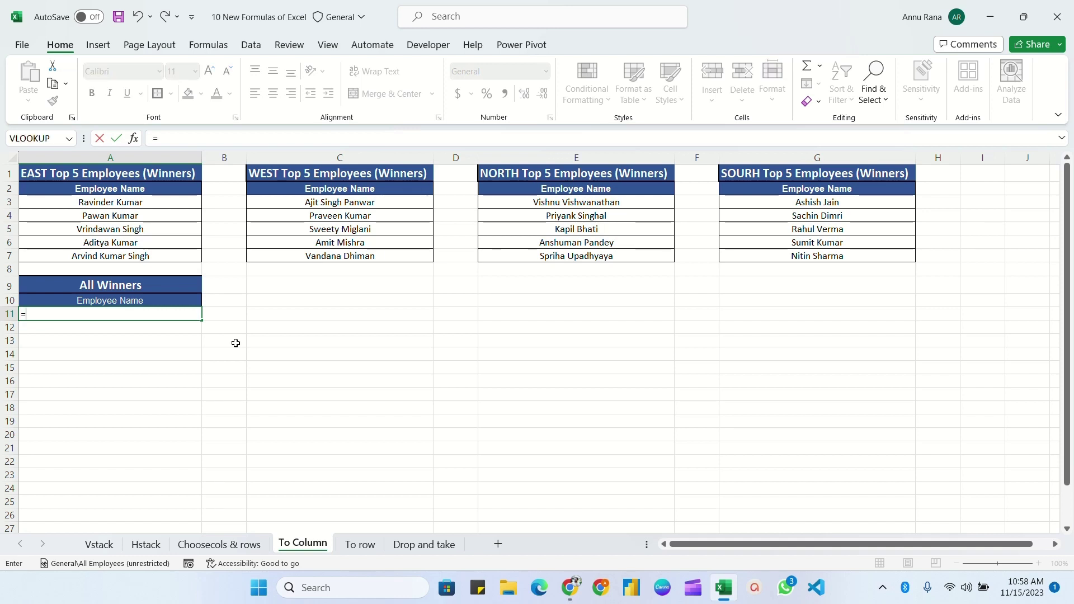
type("TOCOL(")
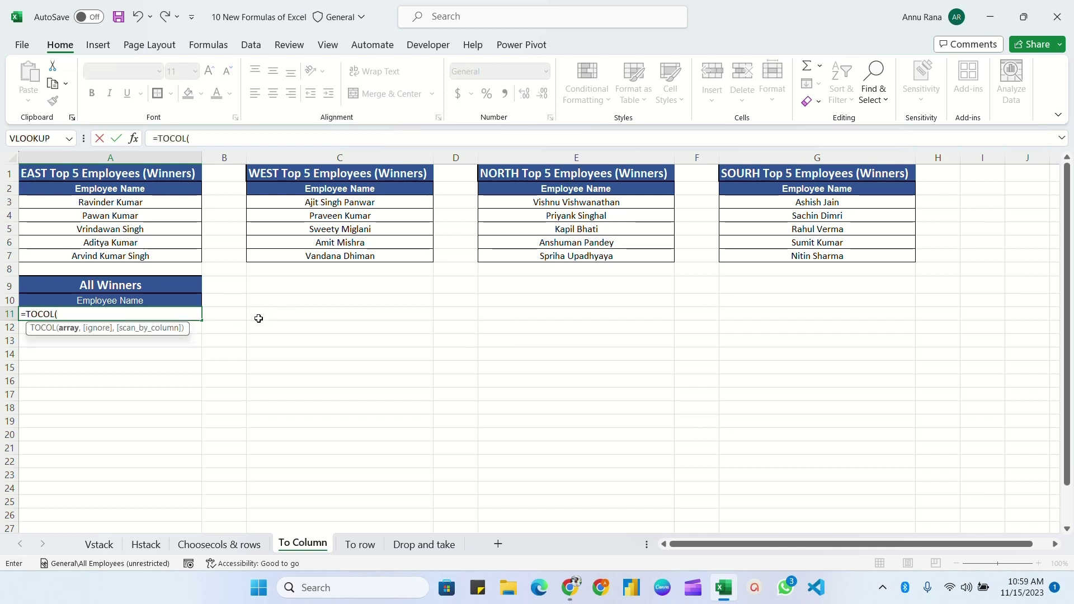
left_click_drag(66, 202, 827, 256)
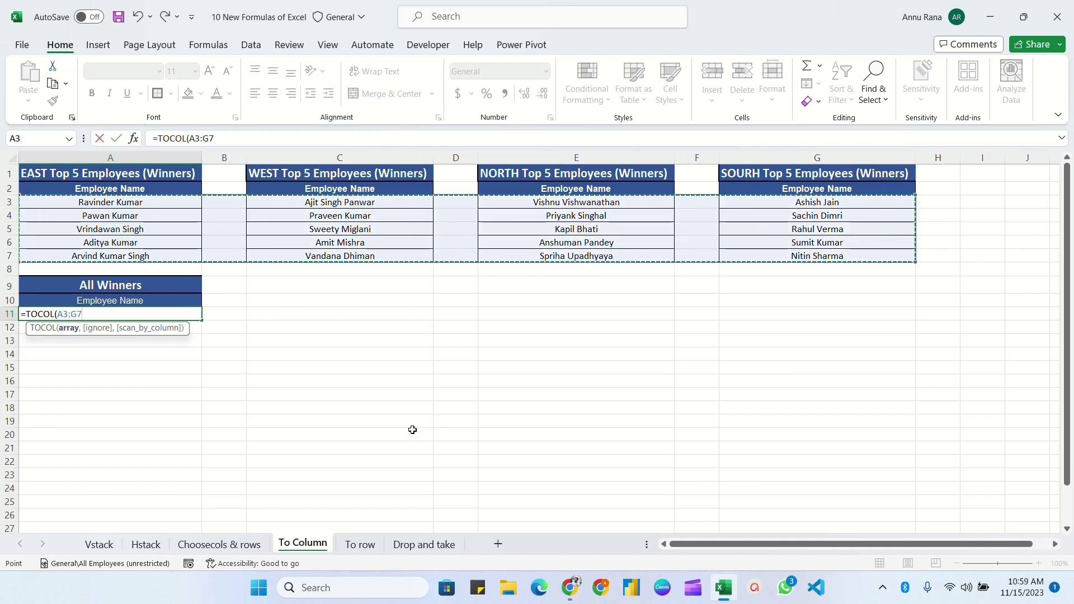
key("F4")
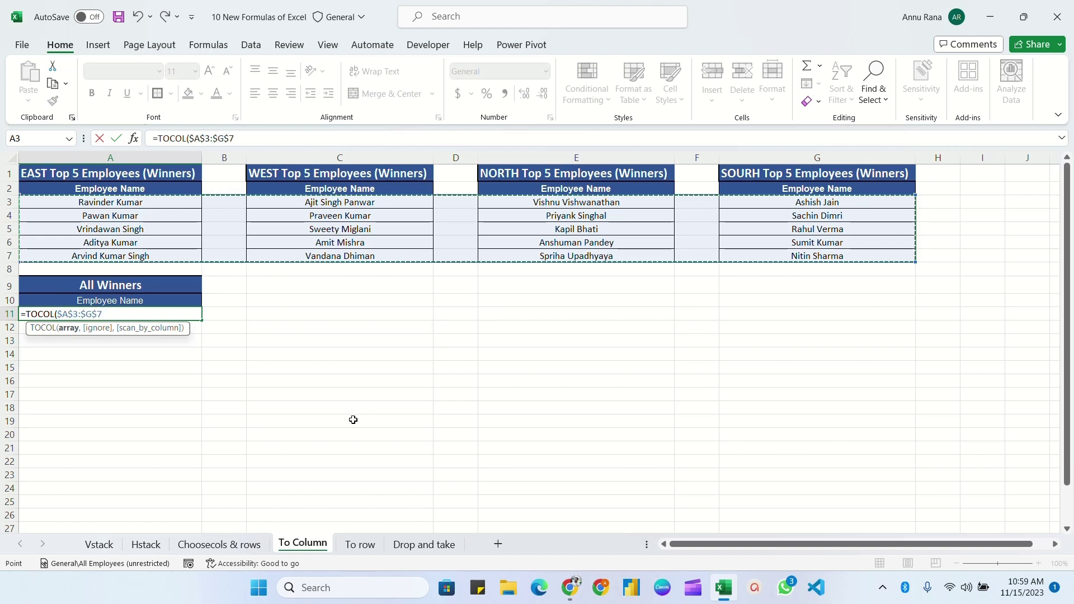
Step: Set the TOCOL ignore option to 1 (Ignore blanks), complete the formula and check the combined winners list
type(",1")
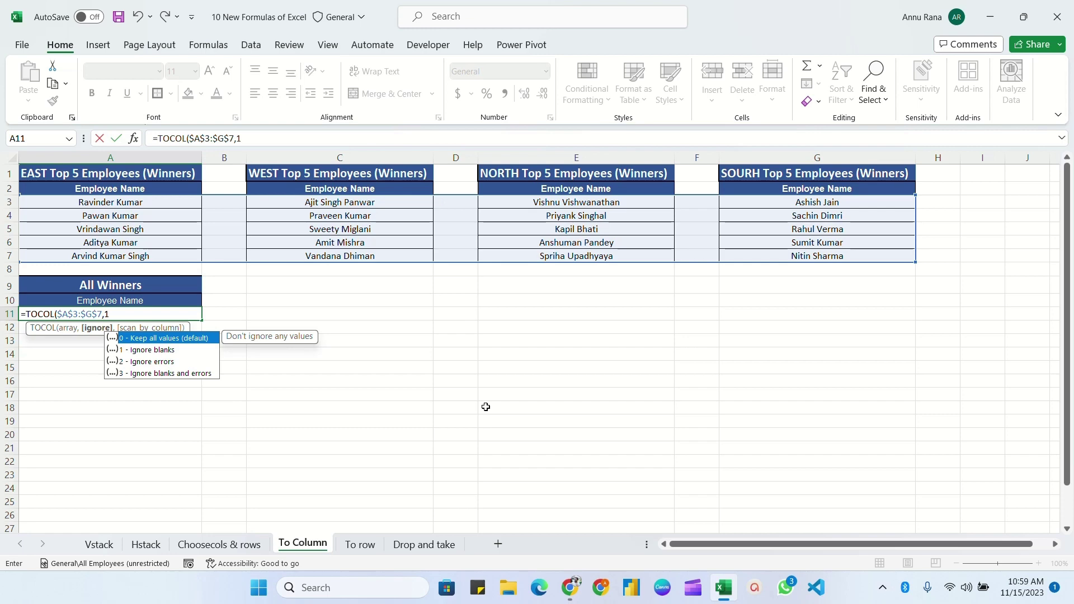
type(")")
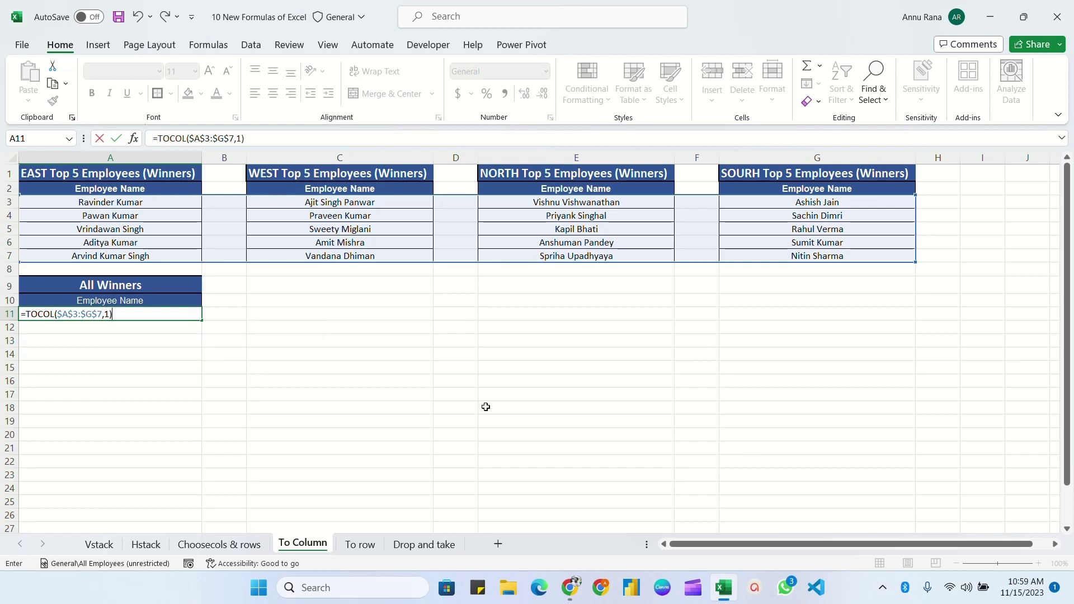
key("Return")
scroll(37, 384, "down", 2)
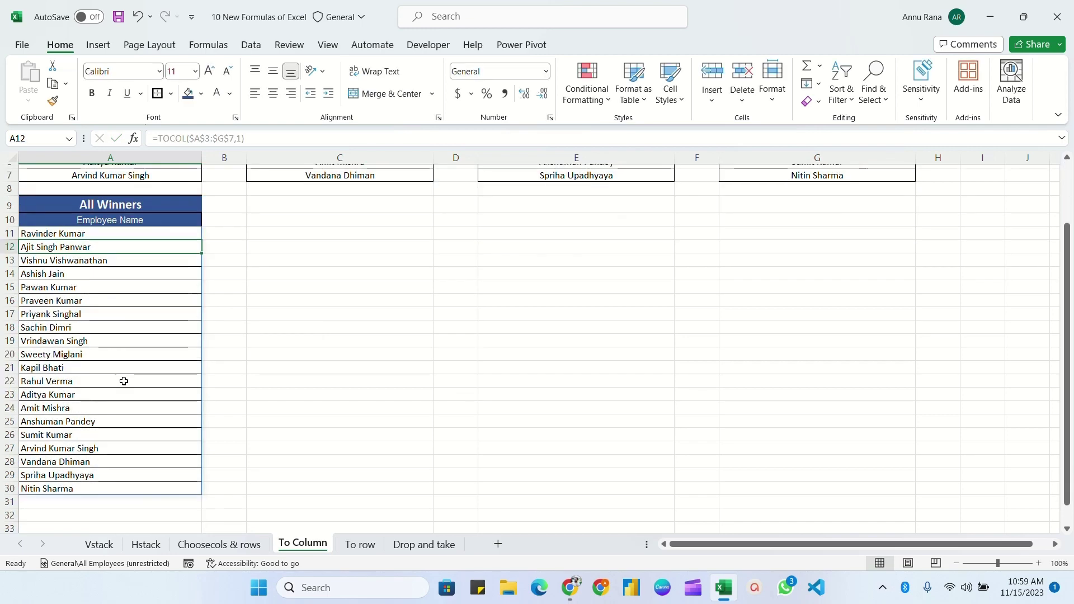
left_click_drag(54, 232, 58, 477)
scroll(102, 398, "up", 2)
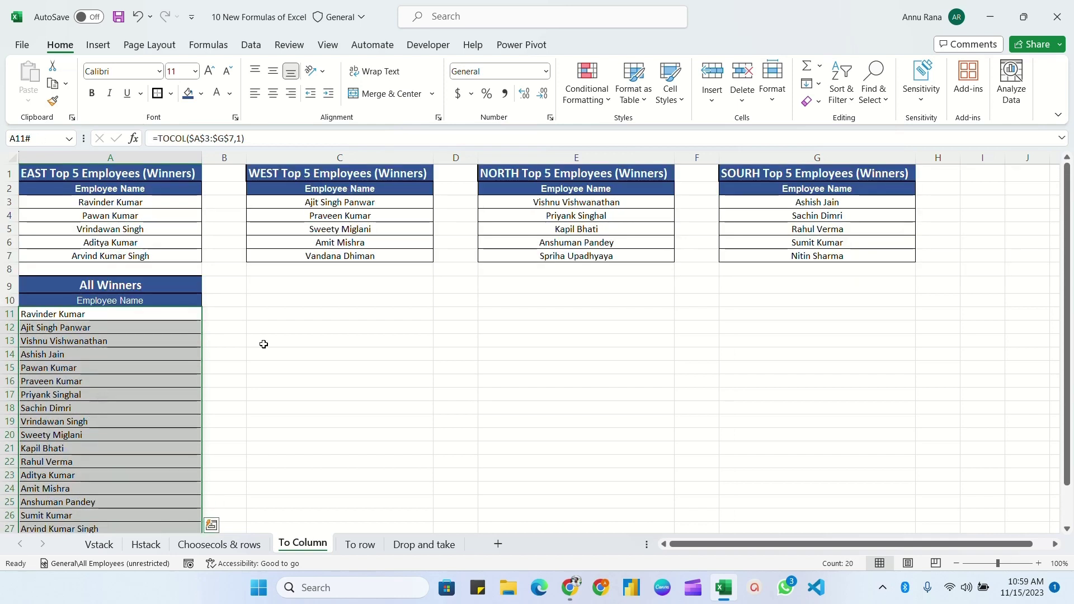
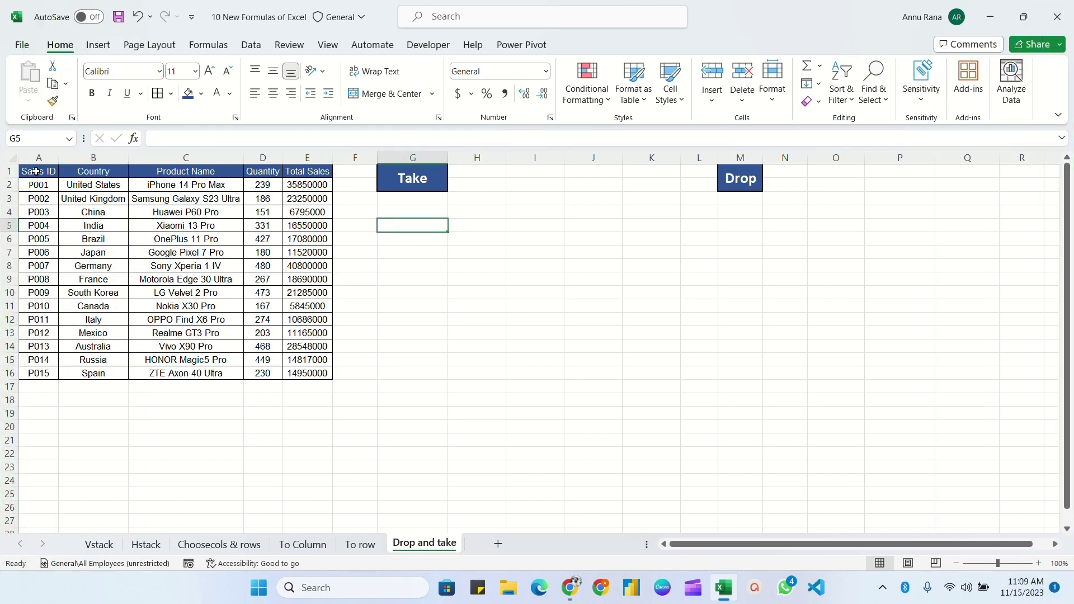
Step: Review the sales table in A1:E16 and its Sales ID, Country, Product Name, Quantity and Total Sales headers
left_click_drag(35, 172, 313, 373)
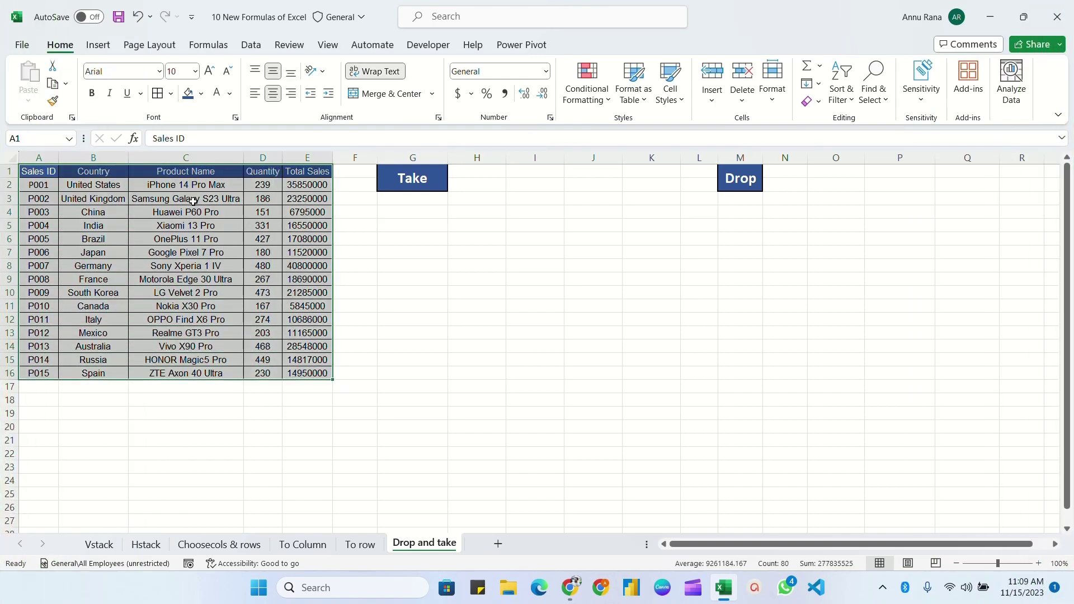
left_click(40, 170)
left_click(103, 173)
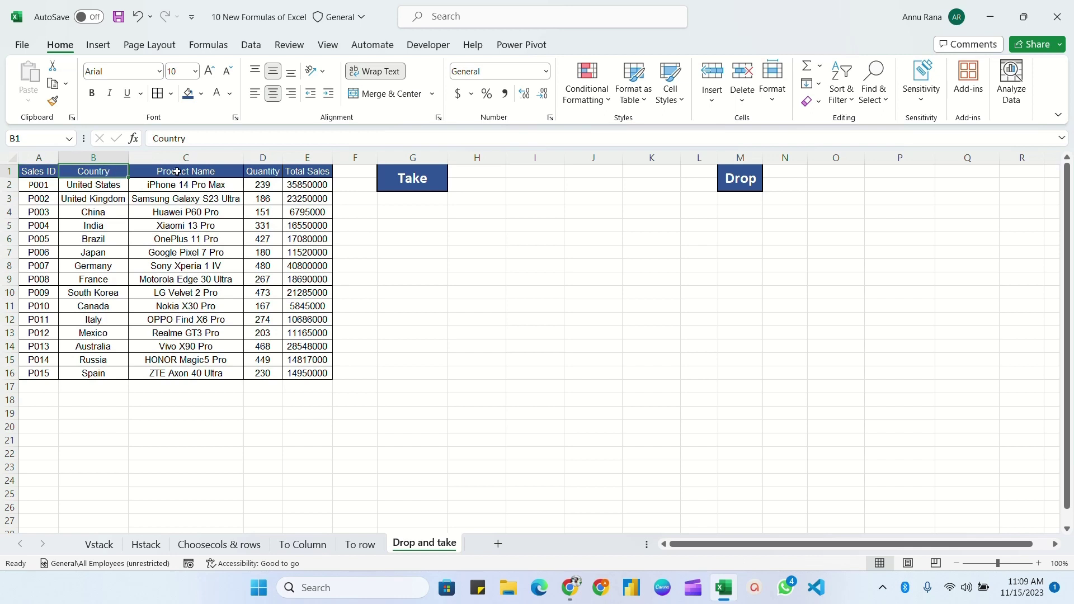
left_click(177, 172)
left_click(261, 170)
left_click(315, 173)
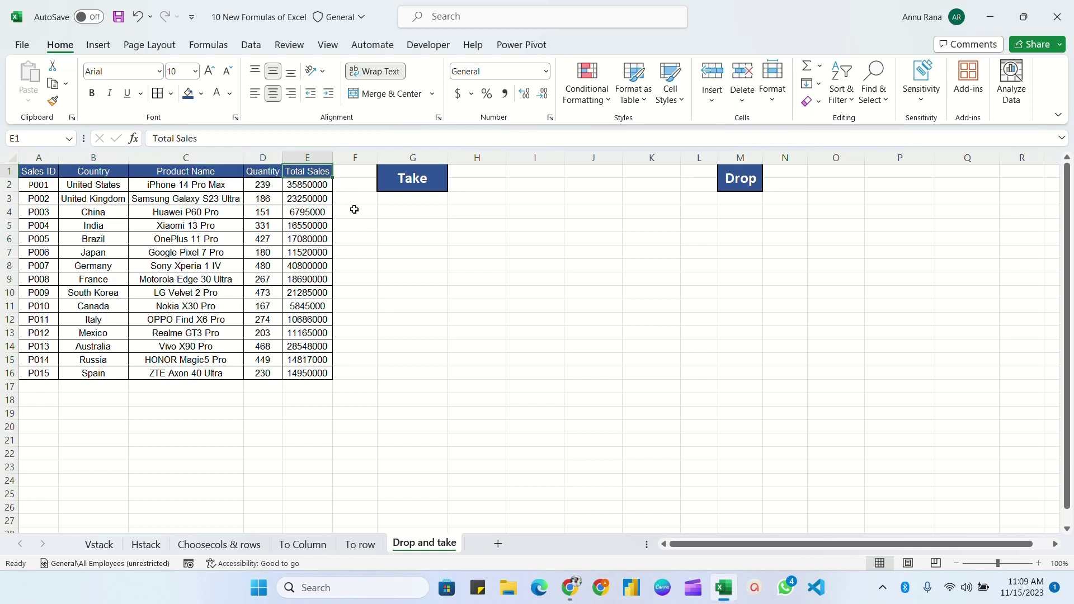
Step: Start a TAKE formula in cell G4 under Take with the whole sales table including headers as absolute range $A$1:$E$16
left_click(411, 186)
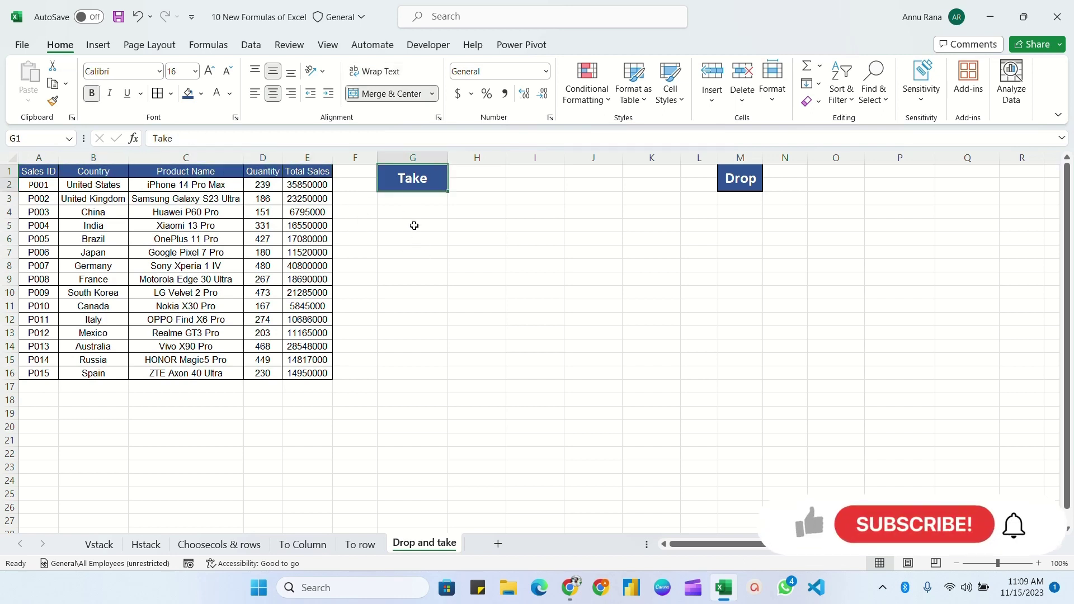
left_click(441, 225)
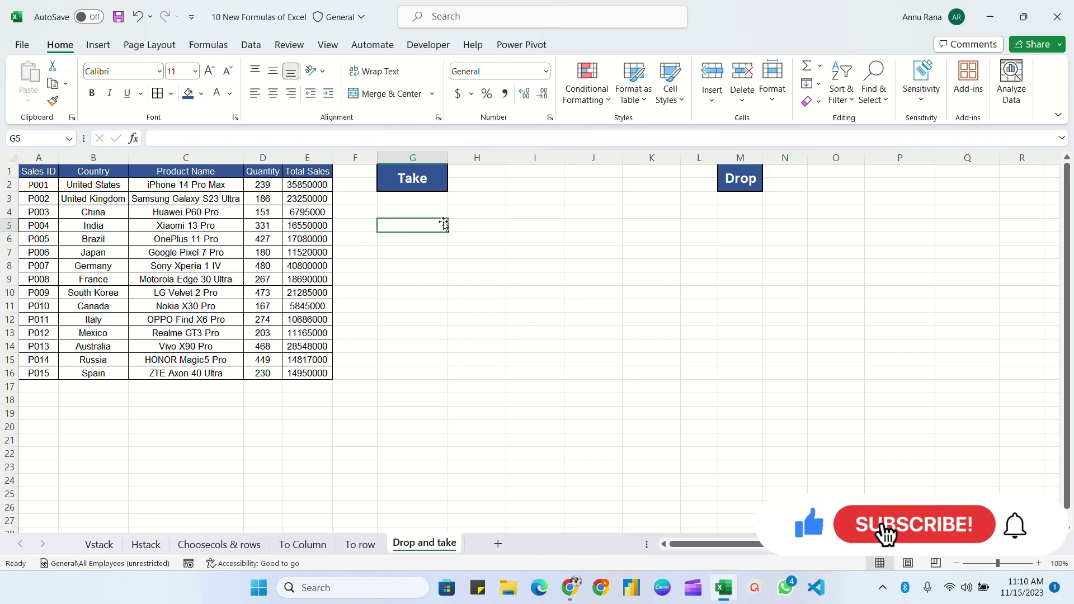
left_click(415, 213)
type("=tak")
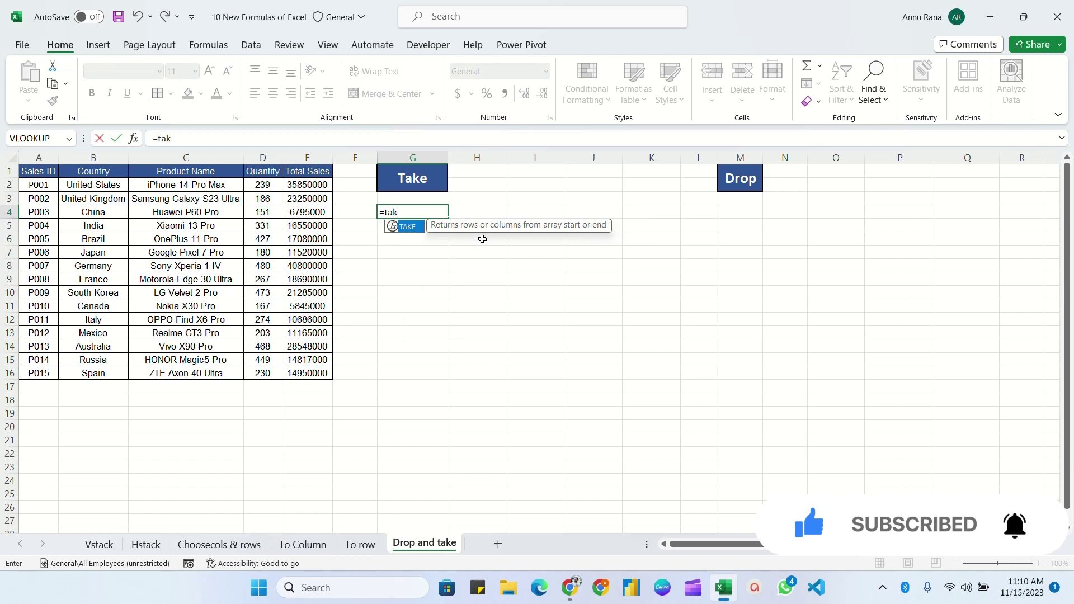
key("Tab")
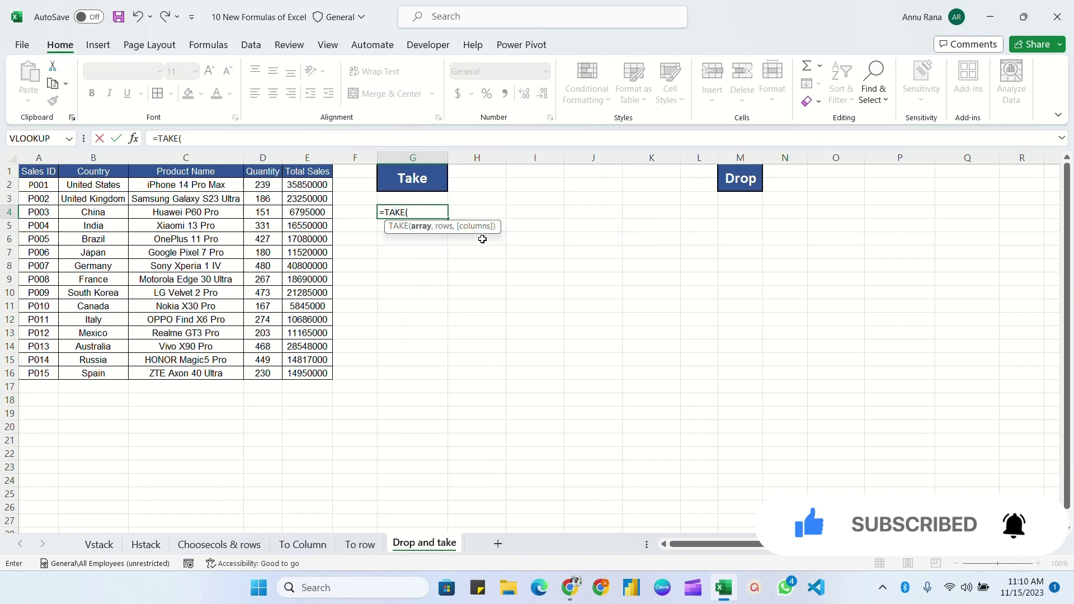
left_click_drag(38, 171, 314, 371)
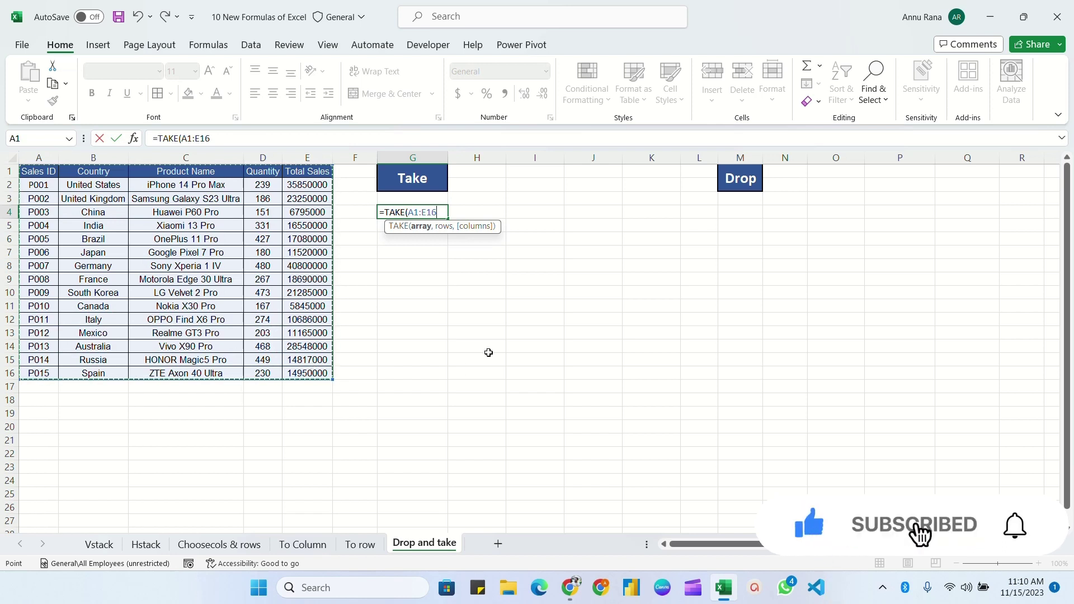
key("F4")
type(",")
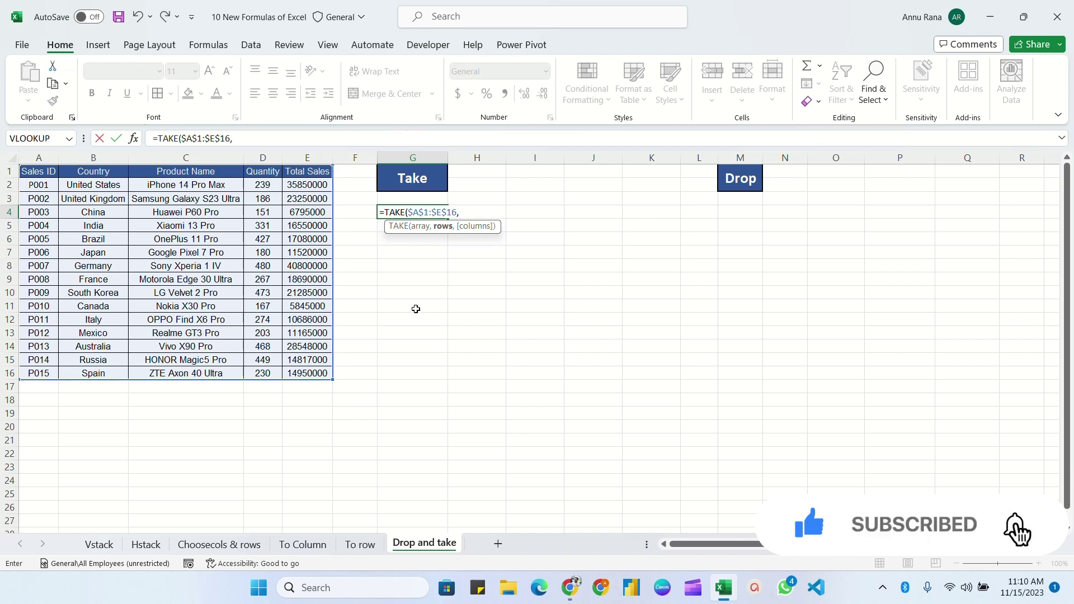
Step: Set the TAKE formula to return 10 rows without a columns argument and complete it
type("10,")
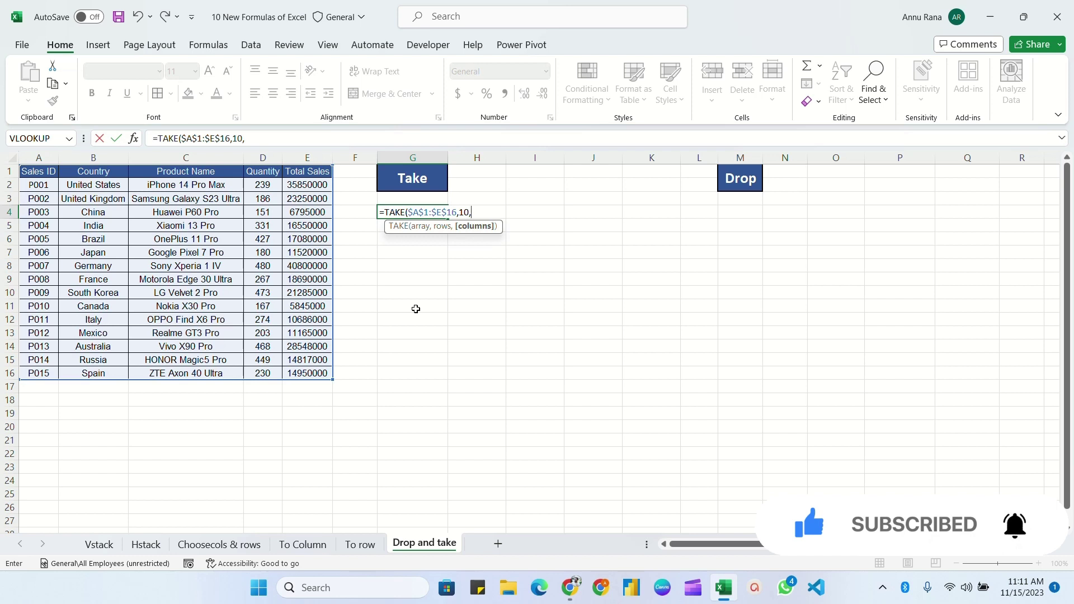
key("BackSpace")
type(")")
key("Return")
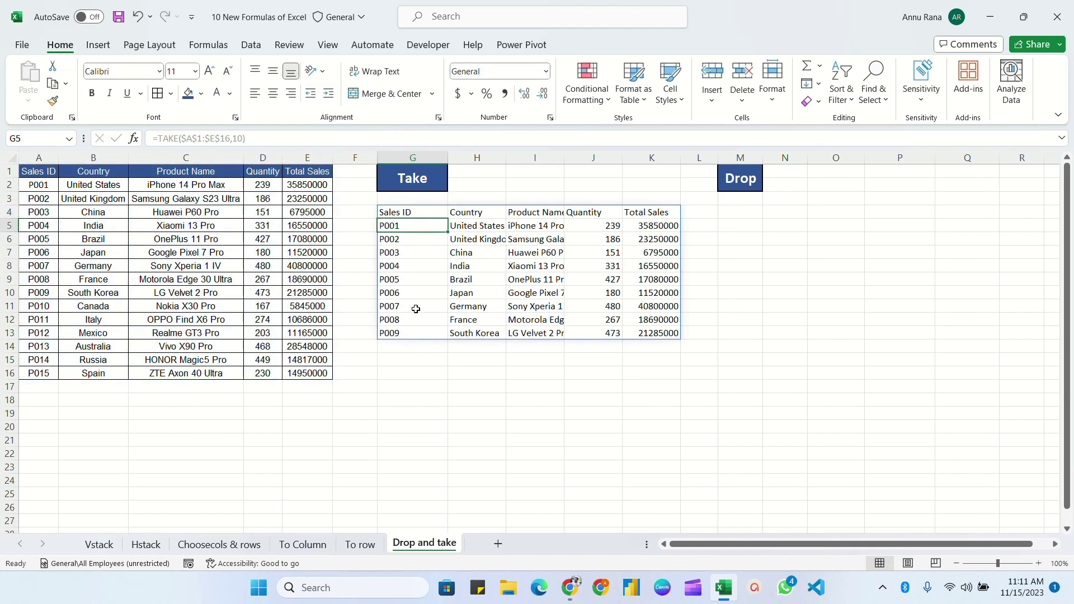
Step: Examine the header and Sales IDs in the first column of the TAKE result
left_click(413, 253)
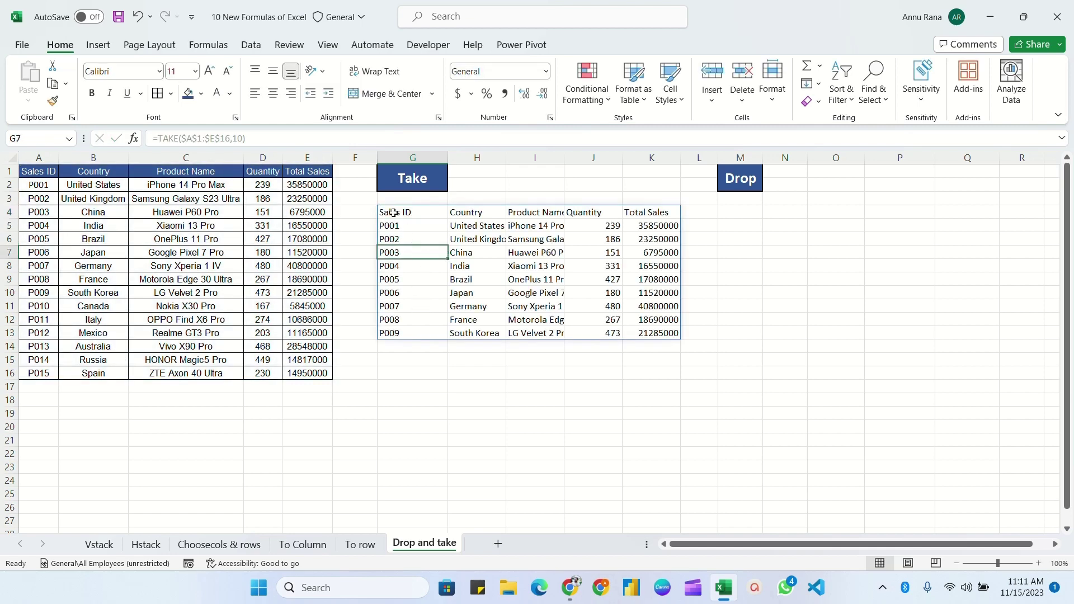
left_click_drag(390, 211, 440, 330)
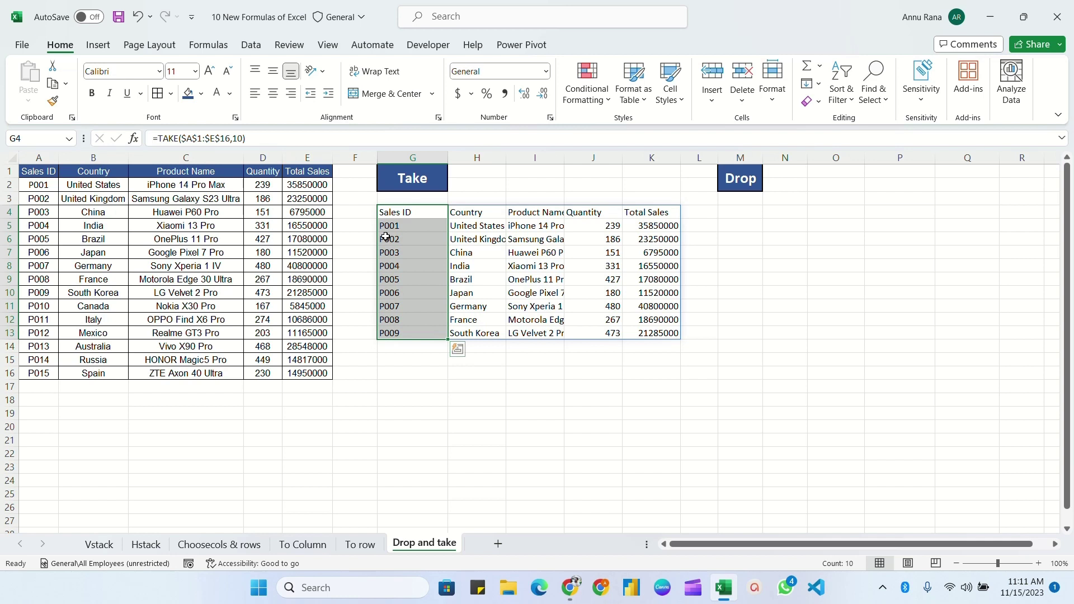
left_click(425, 212)
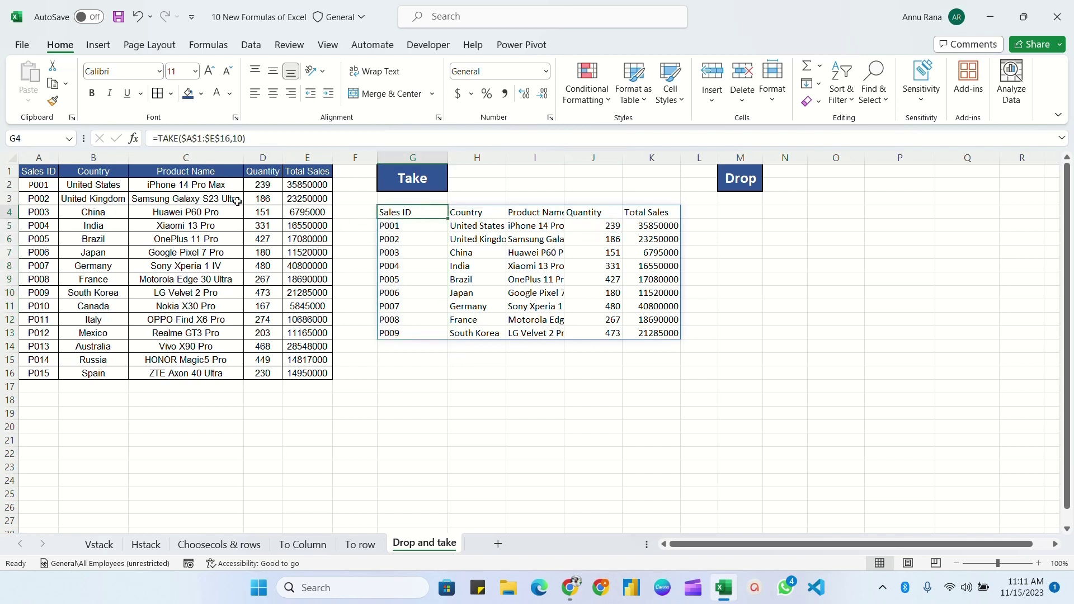
Step: Start a second TAKE formula in cell G15 with the table data without headers as absolute range $A$2:$E$16
left_click_drag(38, 186, 311, 376)
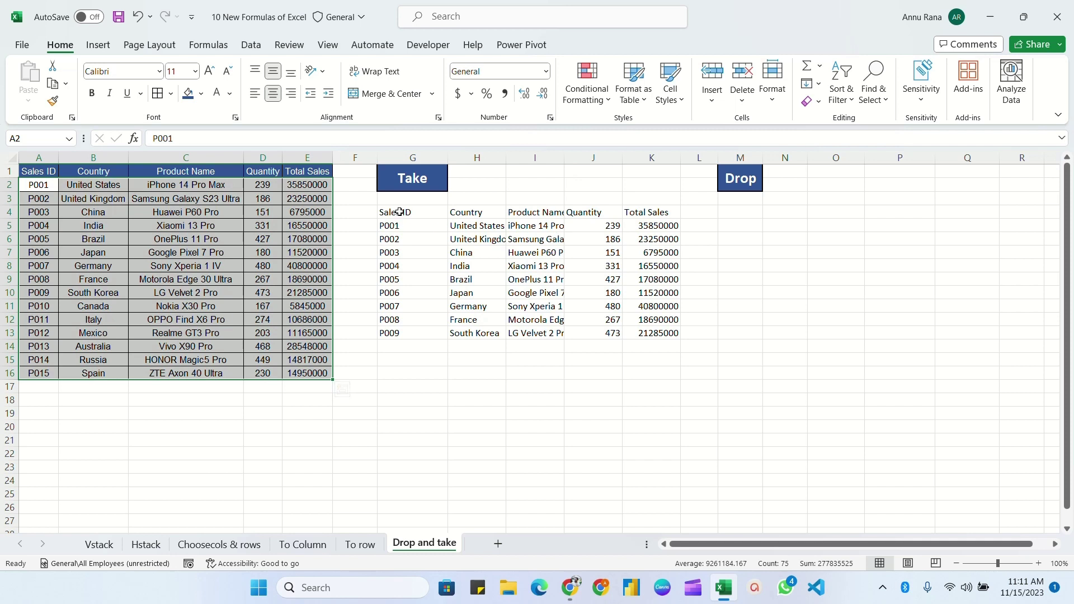
left_click(401, 361)
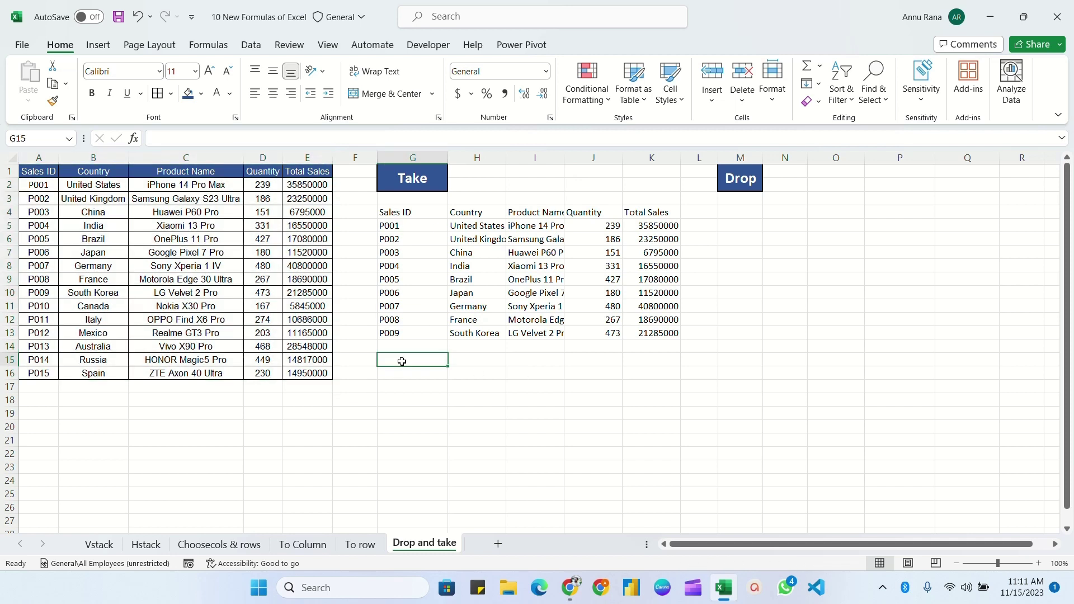
type("=ta")
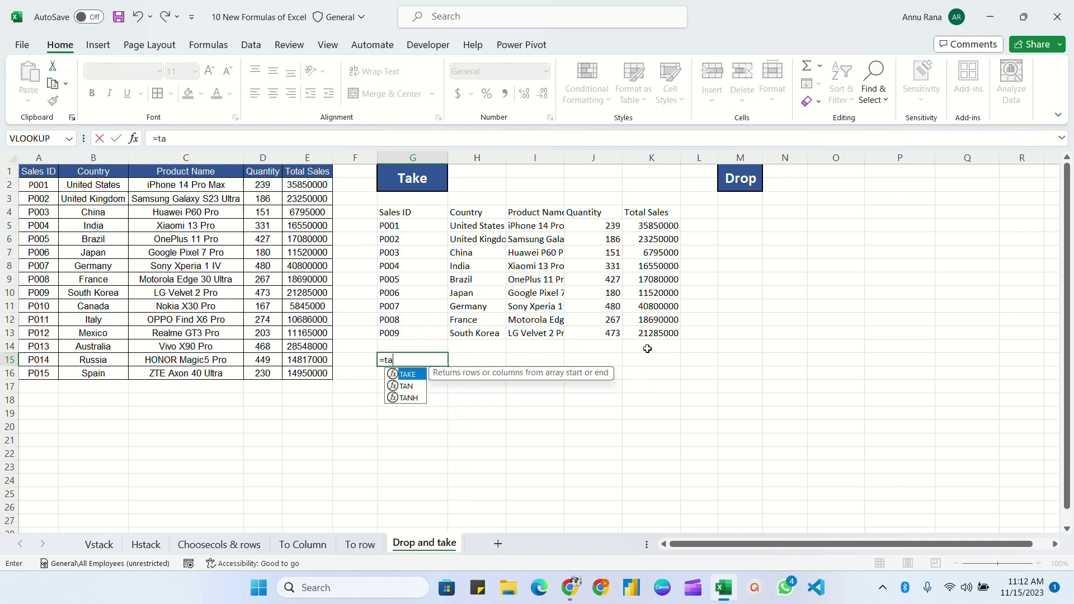
key("Tab")
left_click_drag(39, 184, 311, 372)
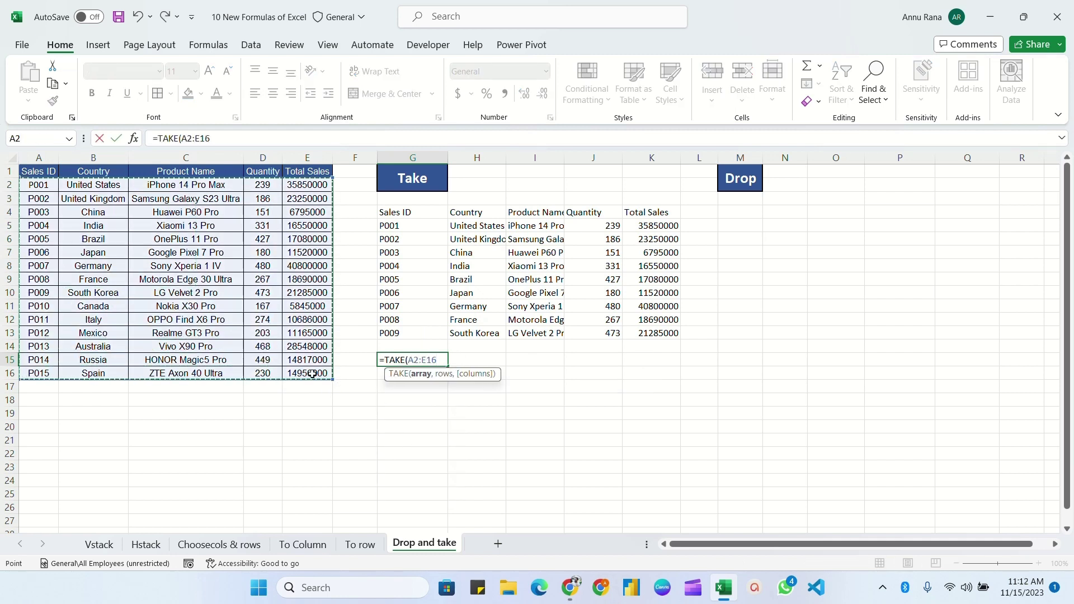
key("F4")
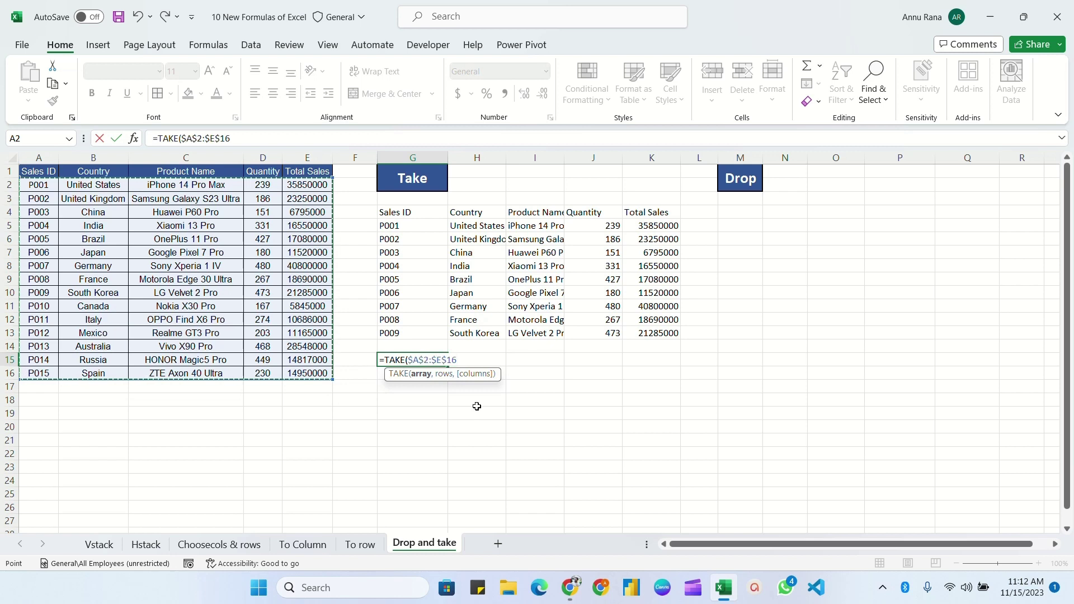
type(",")
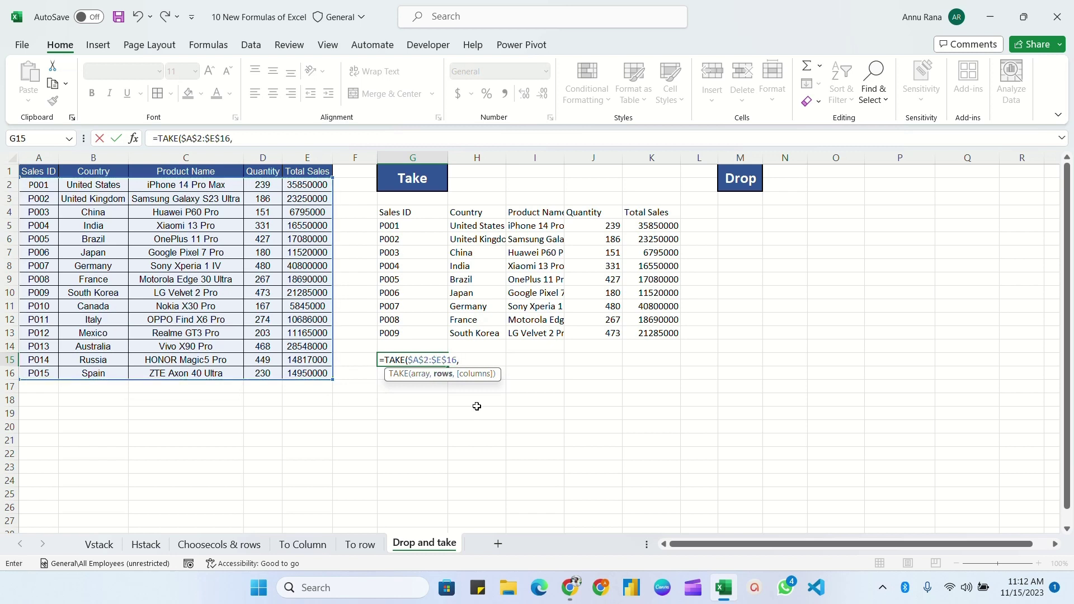
Step: Complete the second TAKE formula with 5 rows and 3 columns, and autofit column I to the product names
type("5,")
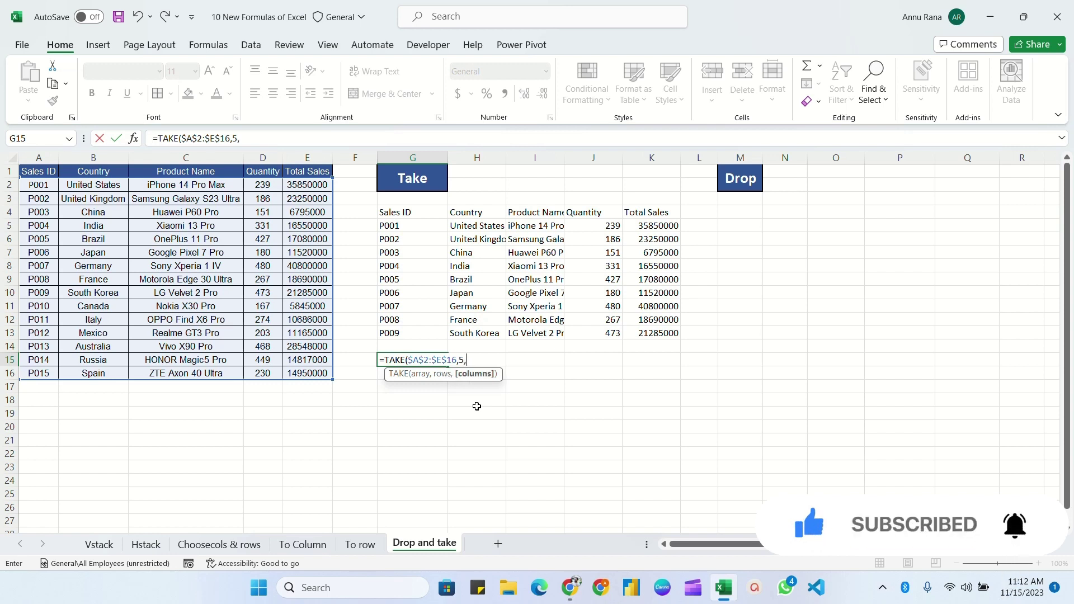
type("3)")
key("Return")
double_click(564, 158)
Step: Check the rows and columns returned by the second TAKE formula in G15:I19
scroll(475, 251, "down", 1)
left_click_drag(408, 320, 412, 372)
left_click_drag(424, 318, 561, 373)
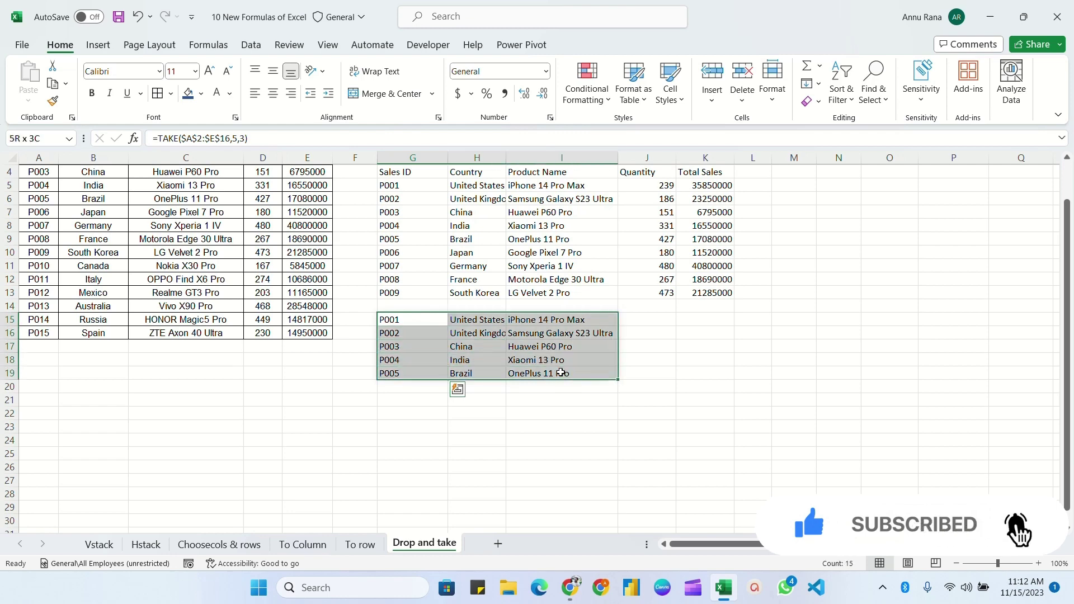
scroll(532, 427, "up", 1)
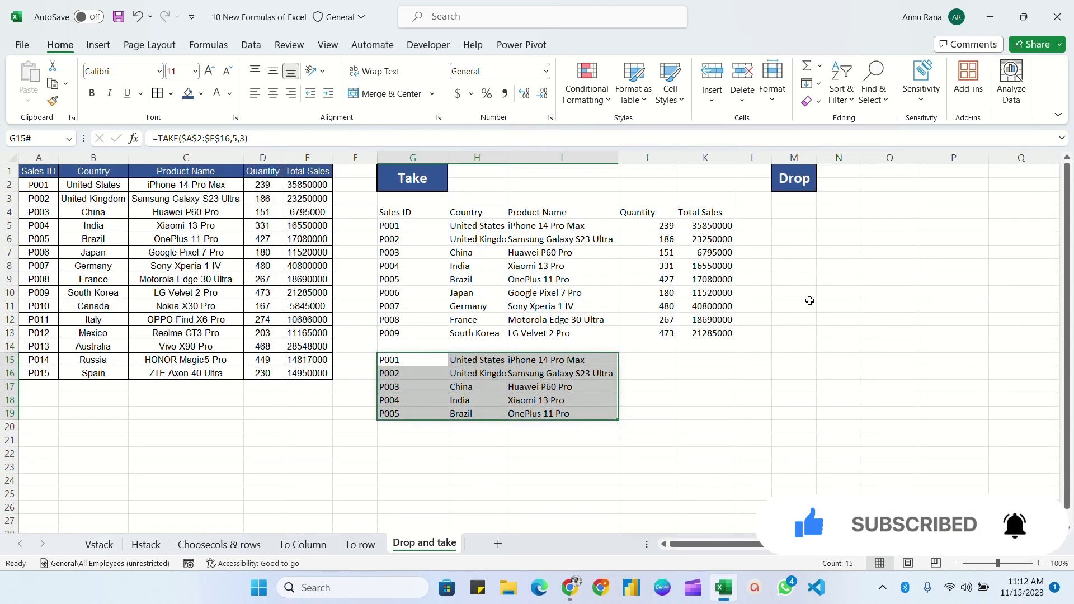
Step: Enter a DROP formula in M4 that removes the first 3 rows and 2 columns from absolute range $A$2:$E$16
left_click(786, 213)
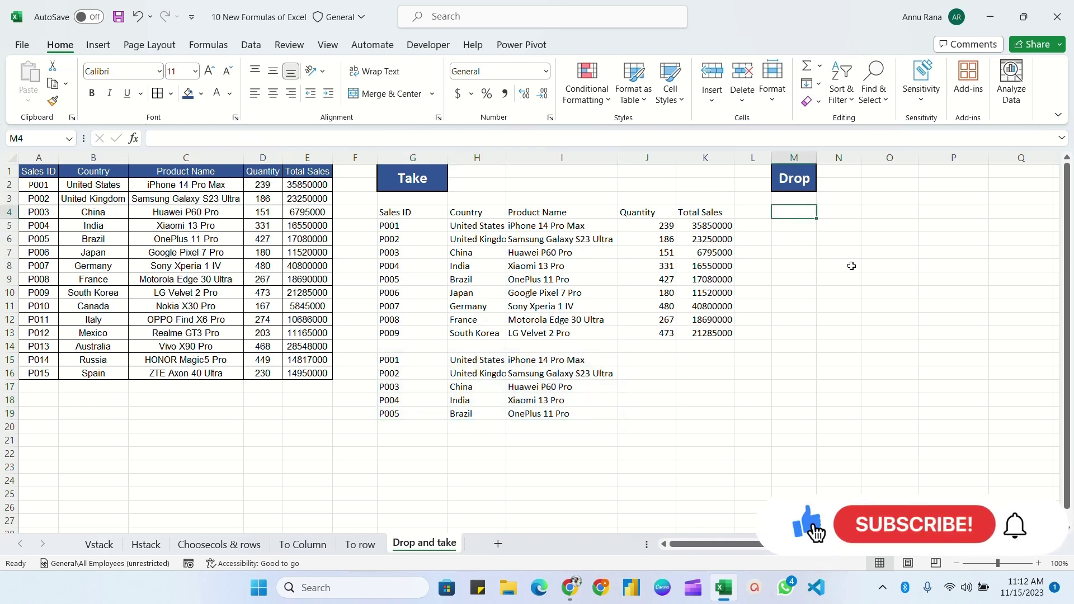
type("=d")
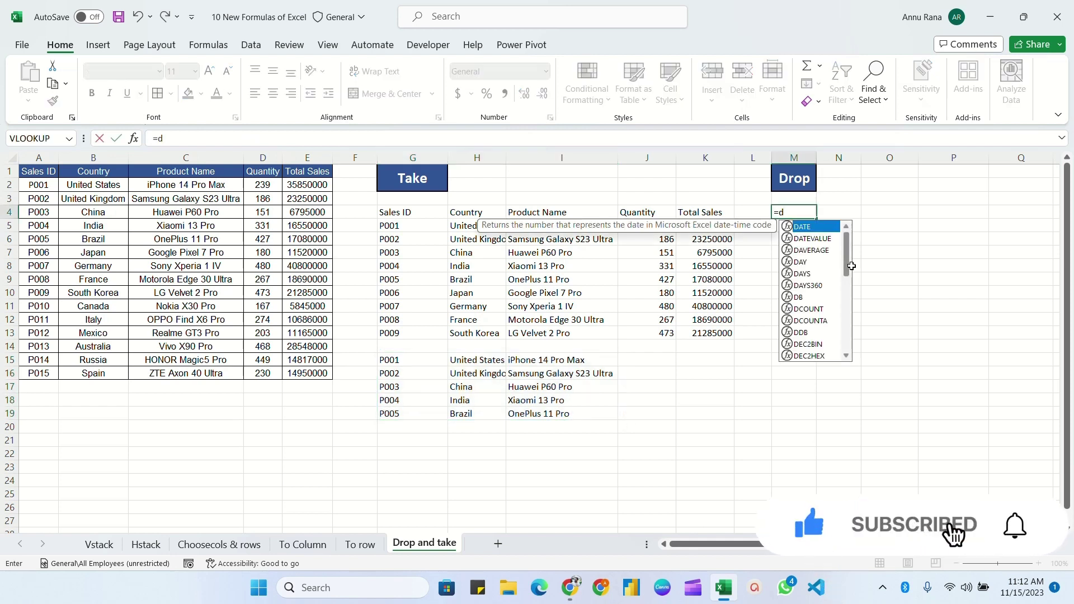
type("rop")
key("Tab")
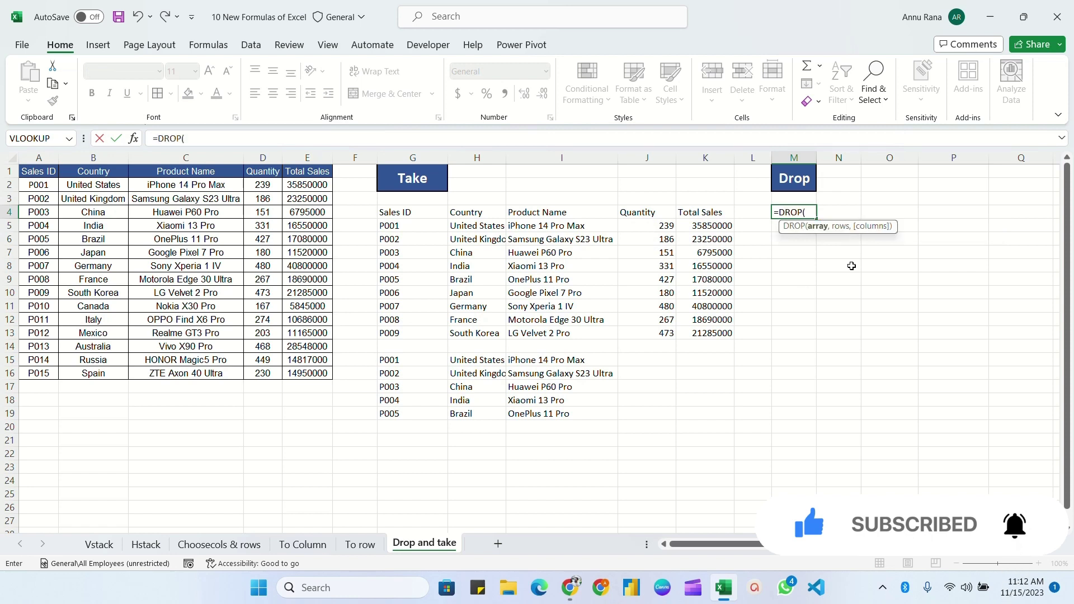
left_click(33, 185)
left_click_drag(34, 185, 305, 373)
key("F4")
type(",")
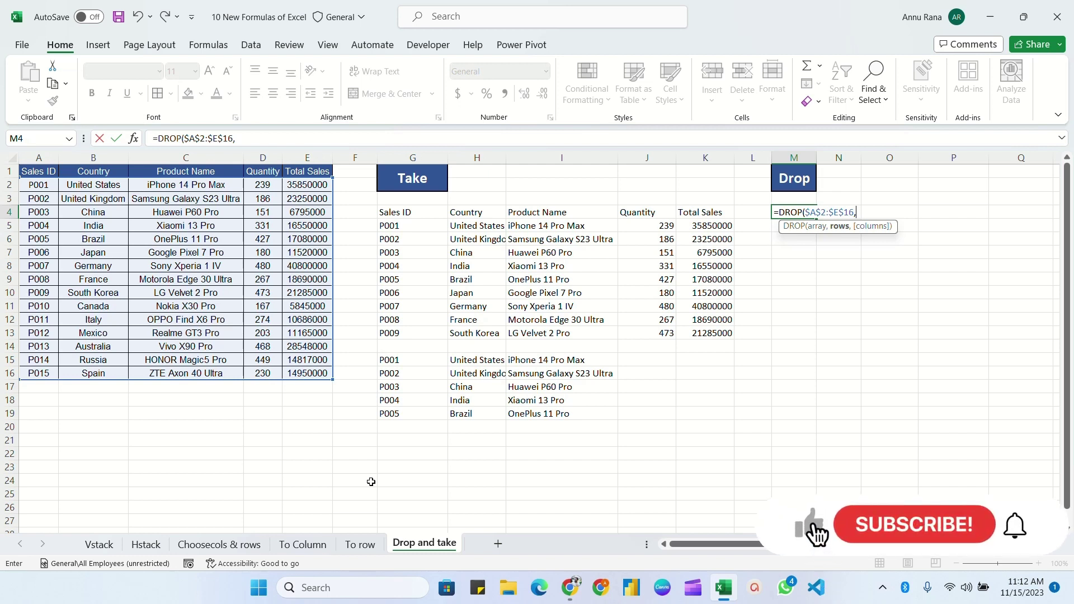
type("3")
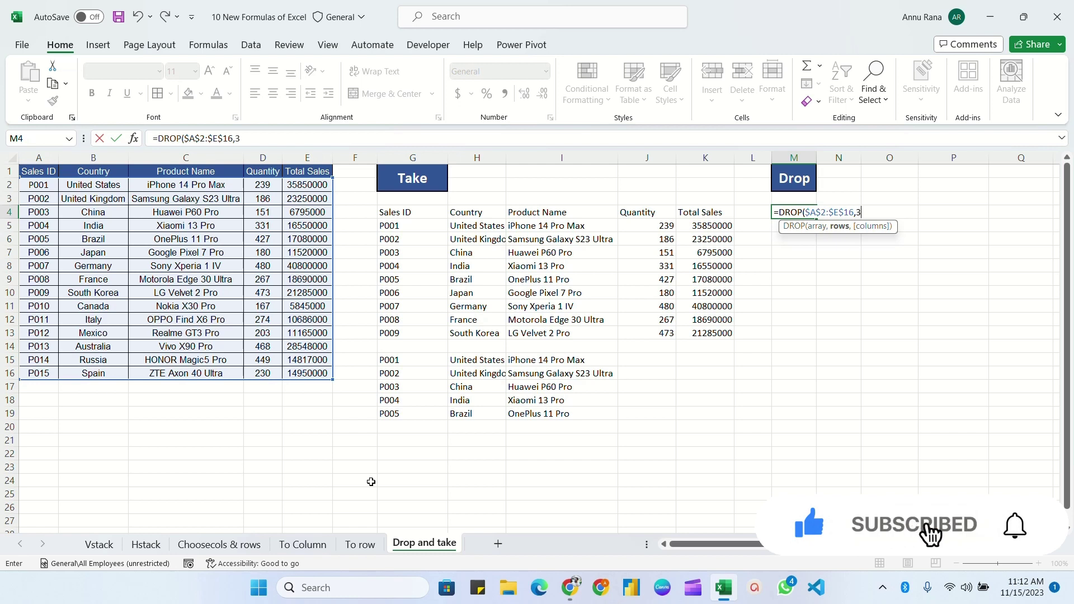
type(",")
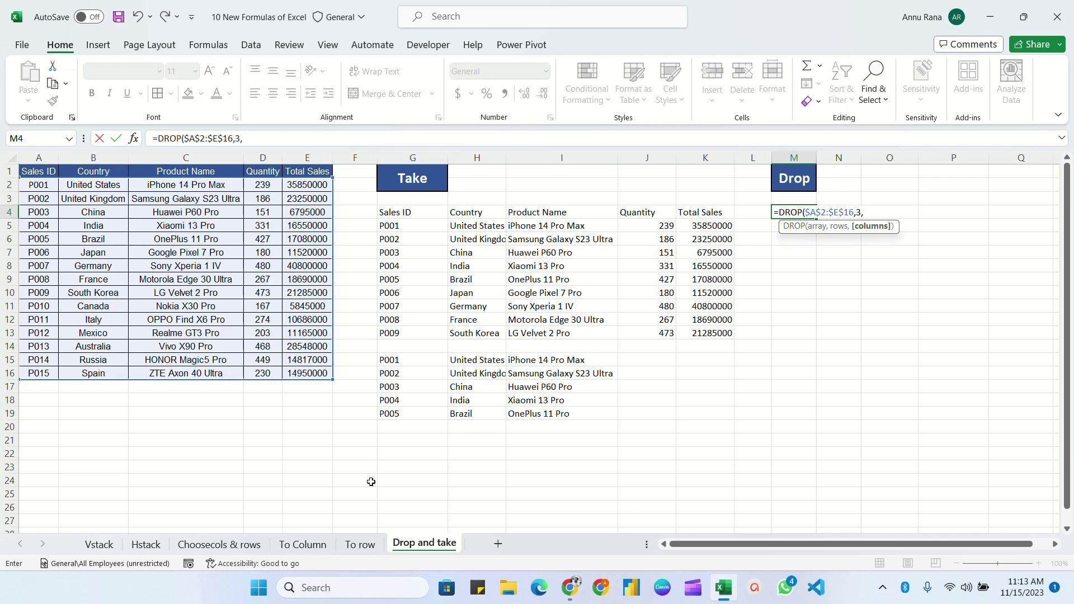
type(")")
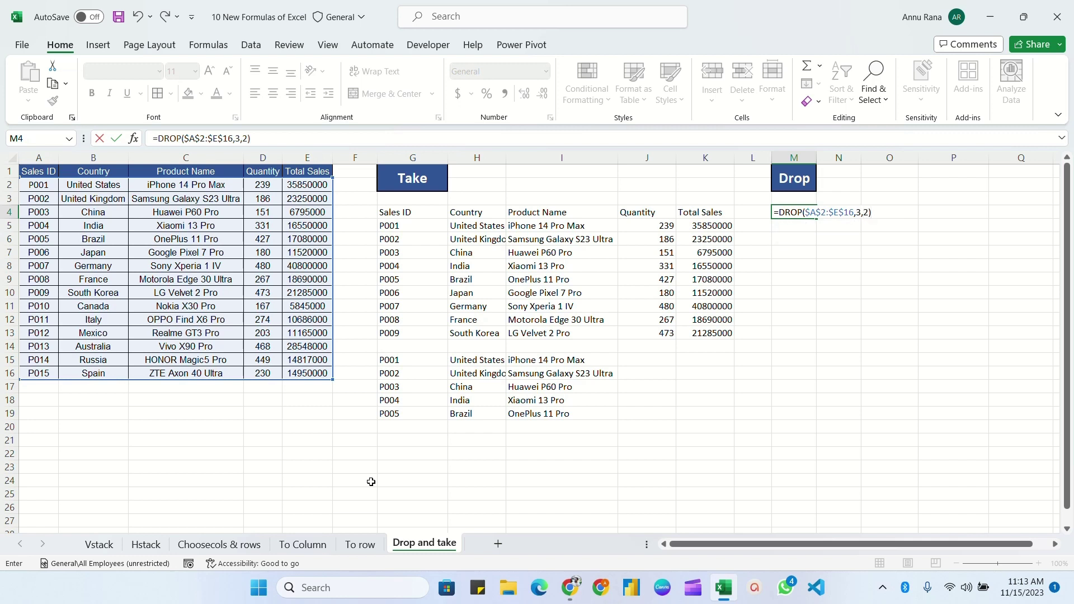
key("Return")
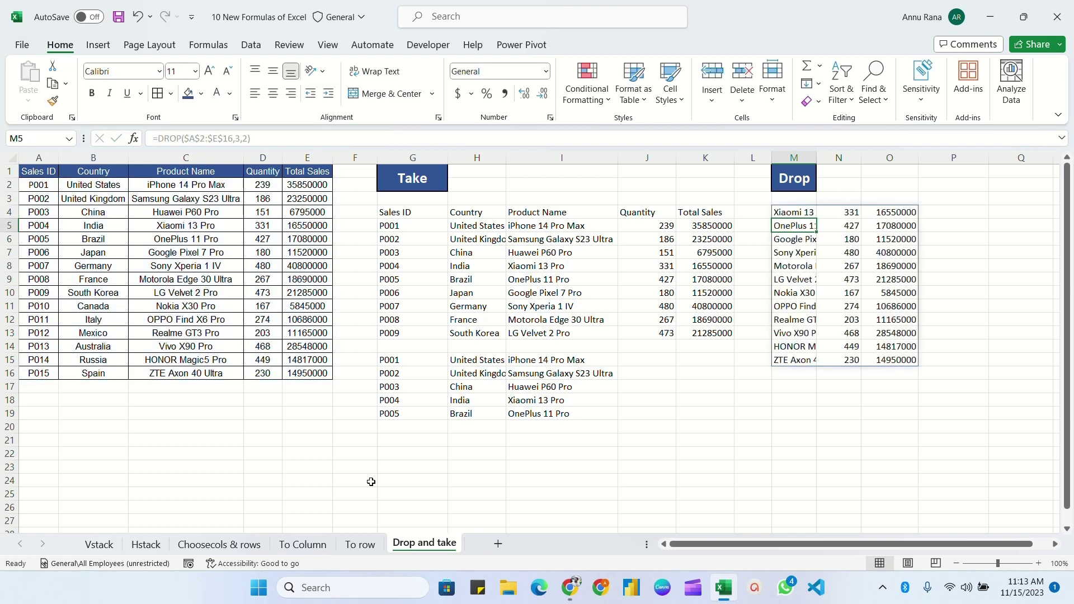
Step: Autofit column M to the product names and compare the DROP result with the source table's Product Name column
double_click(814, 155)
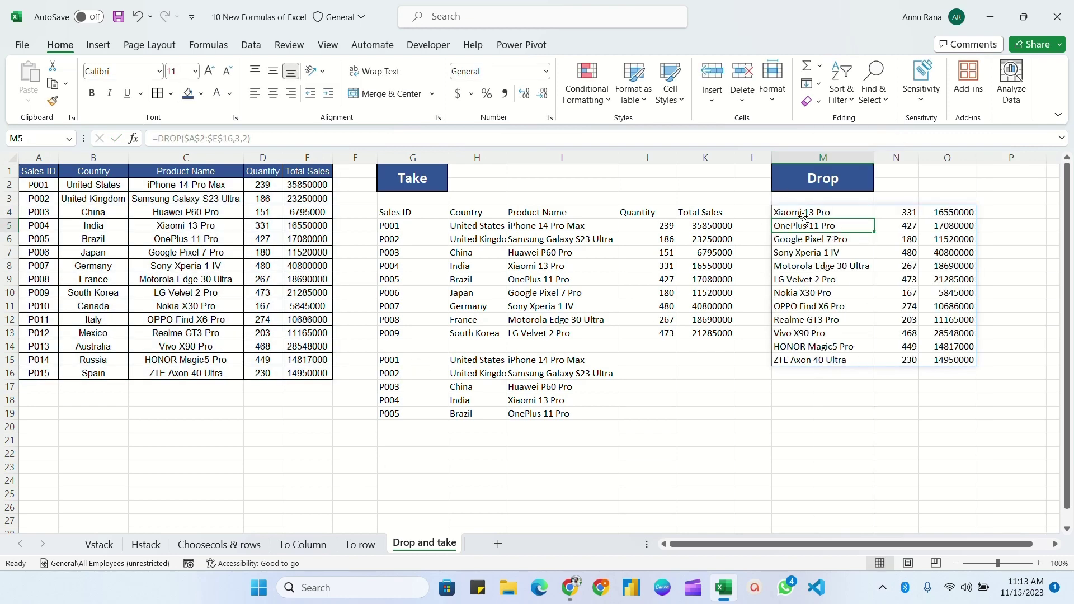
left_click_drag(185, 172, 205, 340)
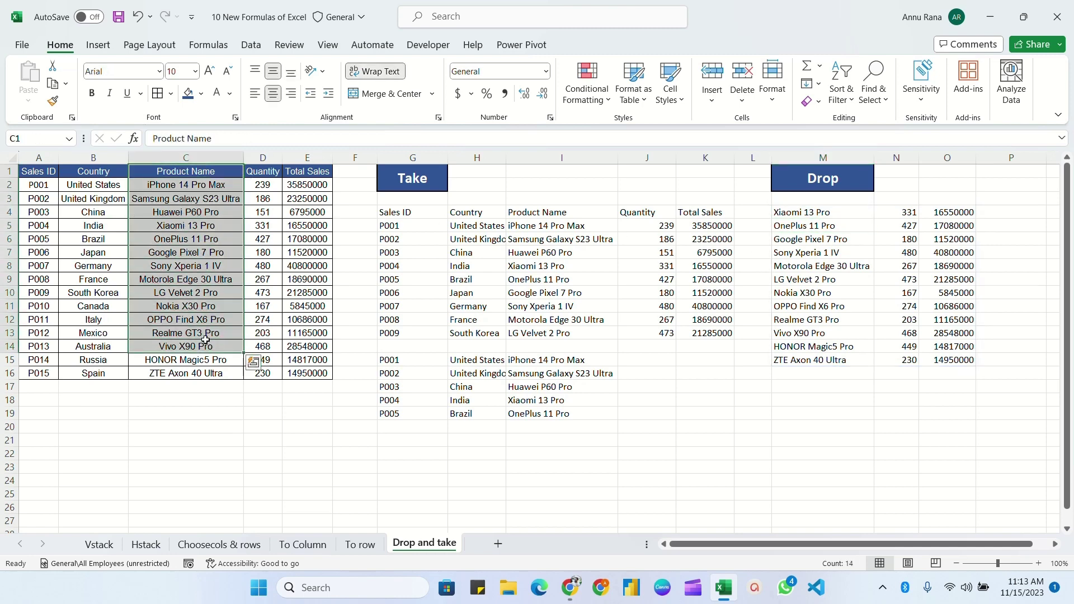
left_click(956, 242)
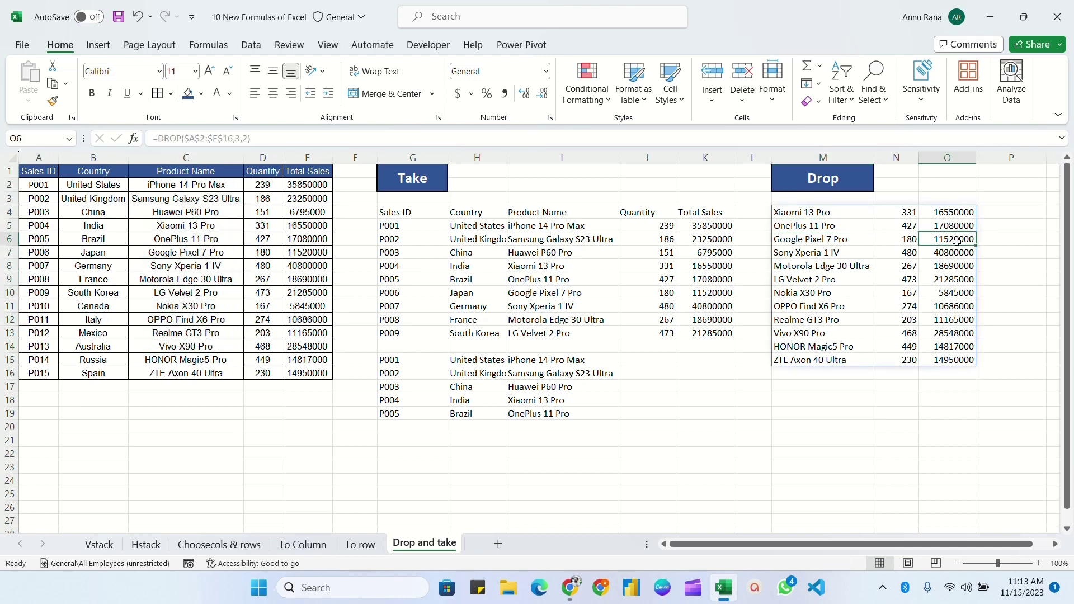
Step: Enter a second DROP formula in M17 that removes only the first 5 rows from absolute range $A$2:$E$16
left_click(789, 391)
type("=")
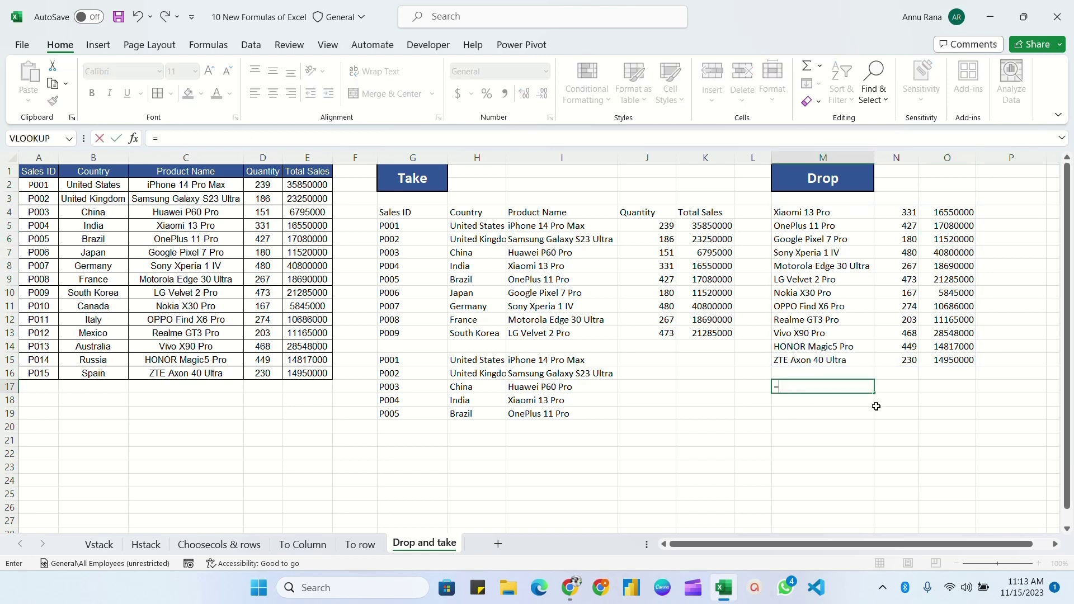
type("drop(")
left_click_drag(34, 188, 318, 367)
key("F4")
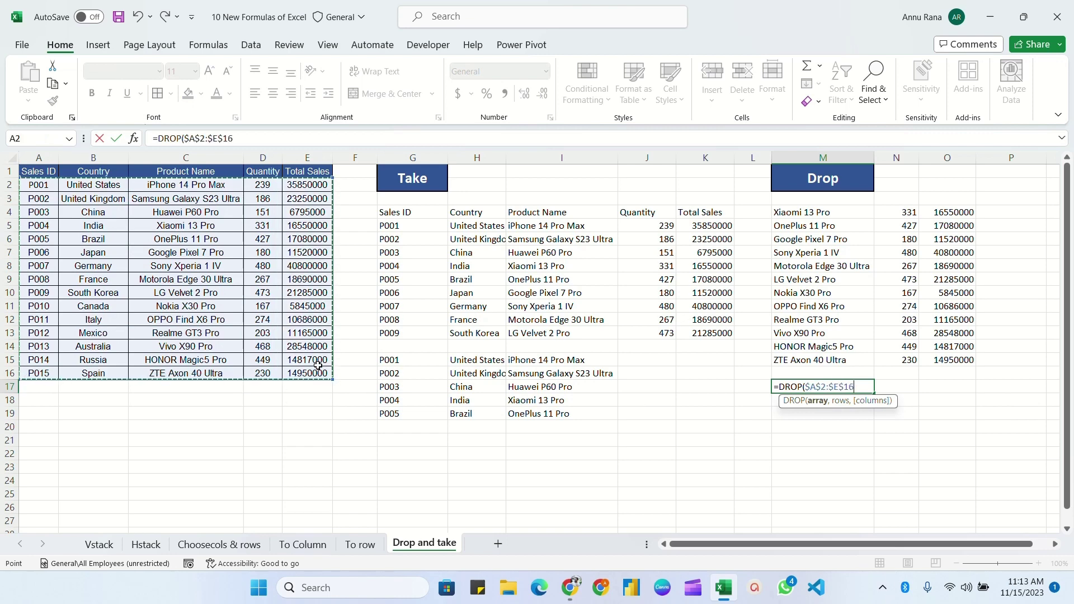
type(",")
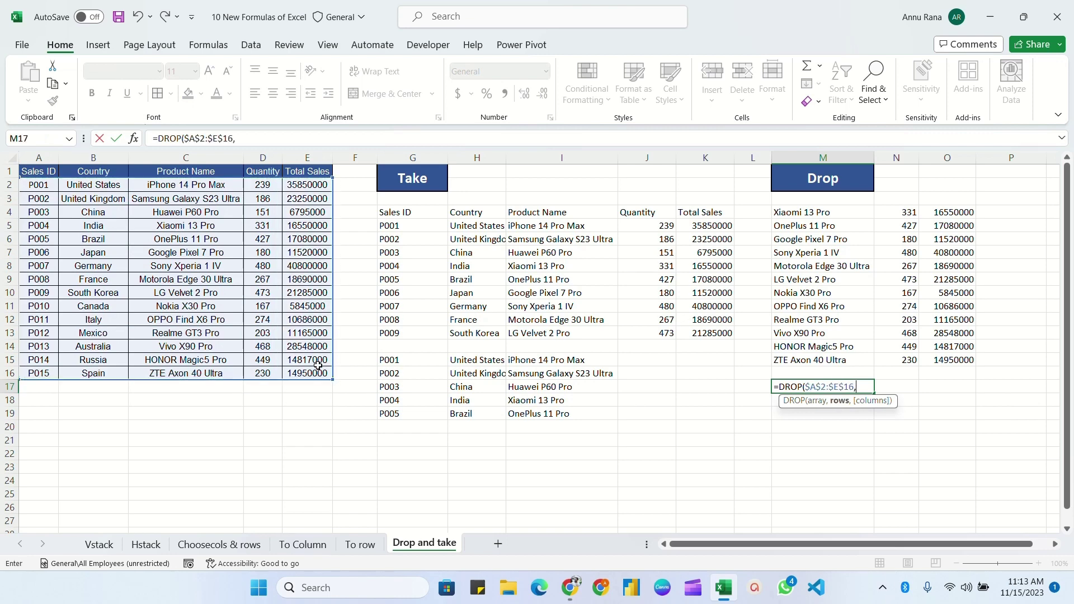
type("5,")
key("BackSpace")
type(")")
key("Return")
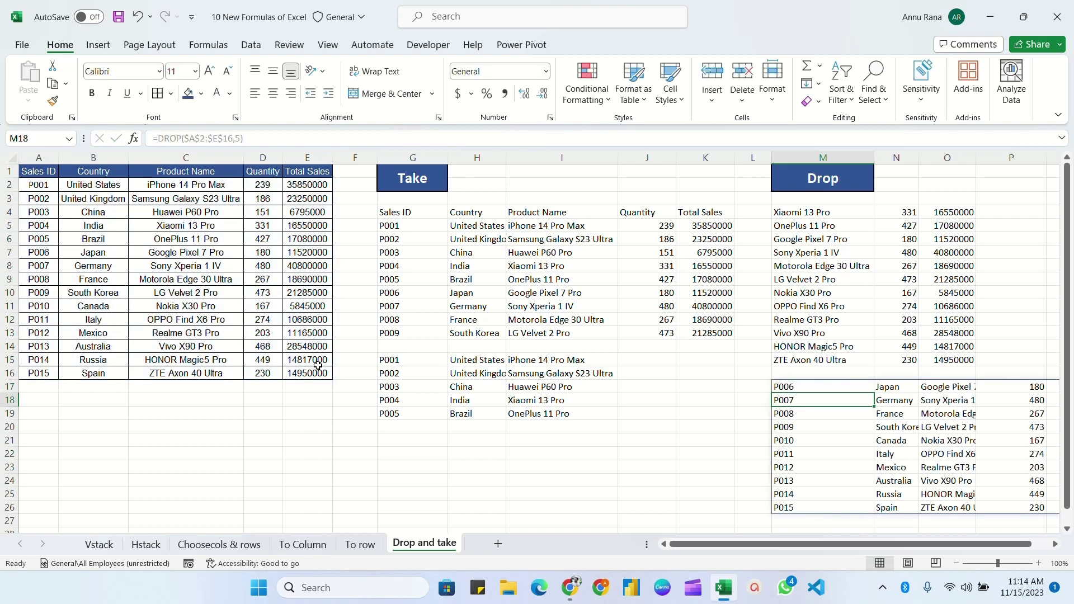
Step: Check the Sales IDs in the first column of the second DROP result, M17:M26
left_click_drag(702, 545, 760, 548)
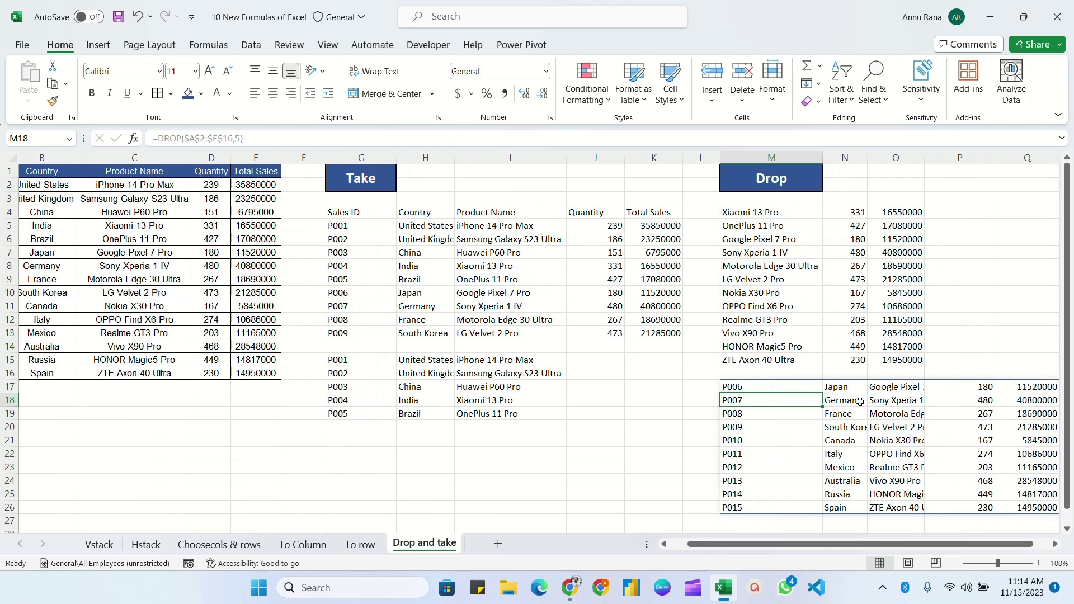
left_click_drag(749, 386, 782, 505)
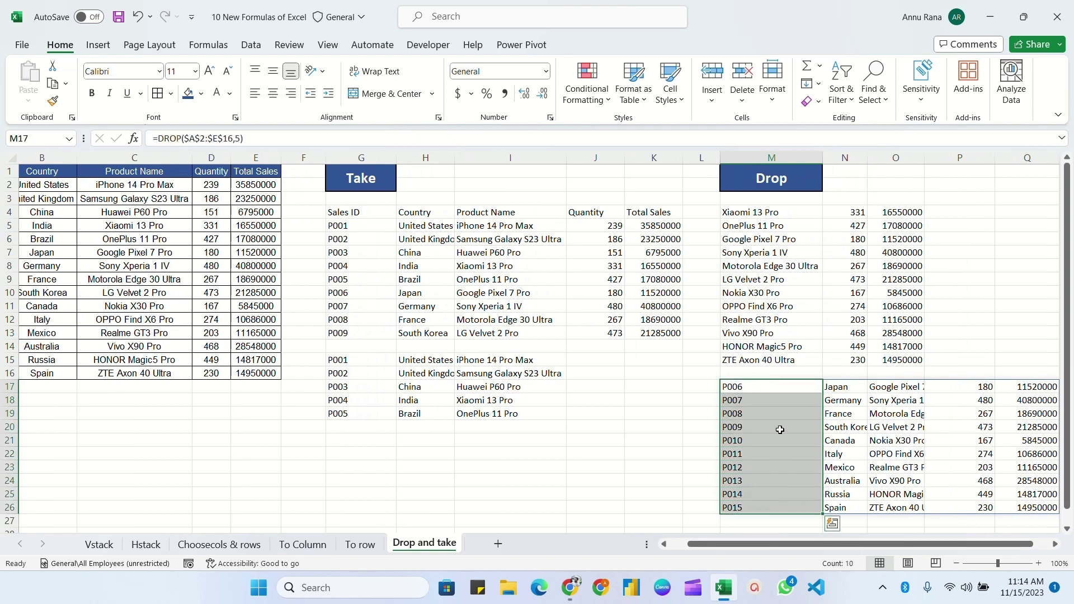